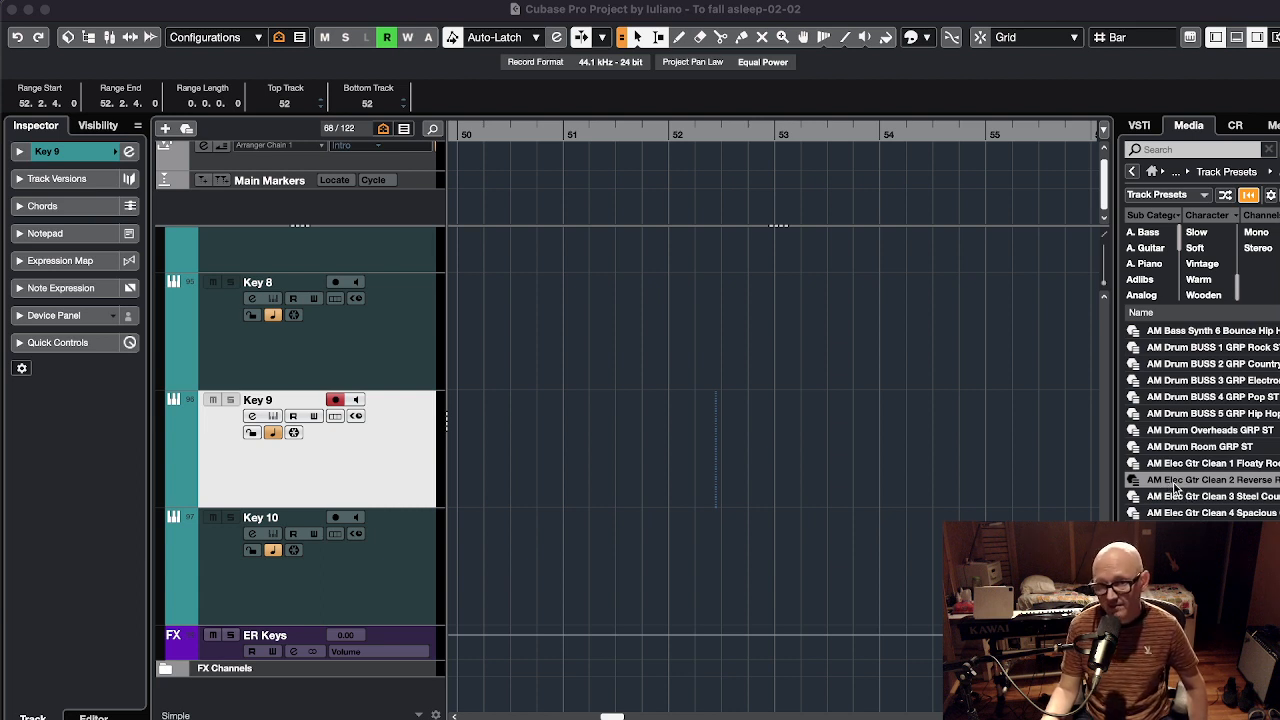
# Create Audio 50 below Key 9 from the AM Elec Gtr Clean 2 Reverse Rock preset, then switch to Studio One
pyautogui.moveTo(1158, 487); pyautogui.dragTo(348, 516)
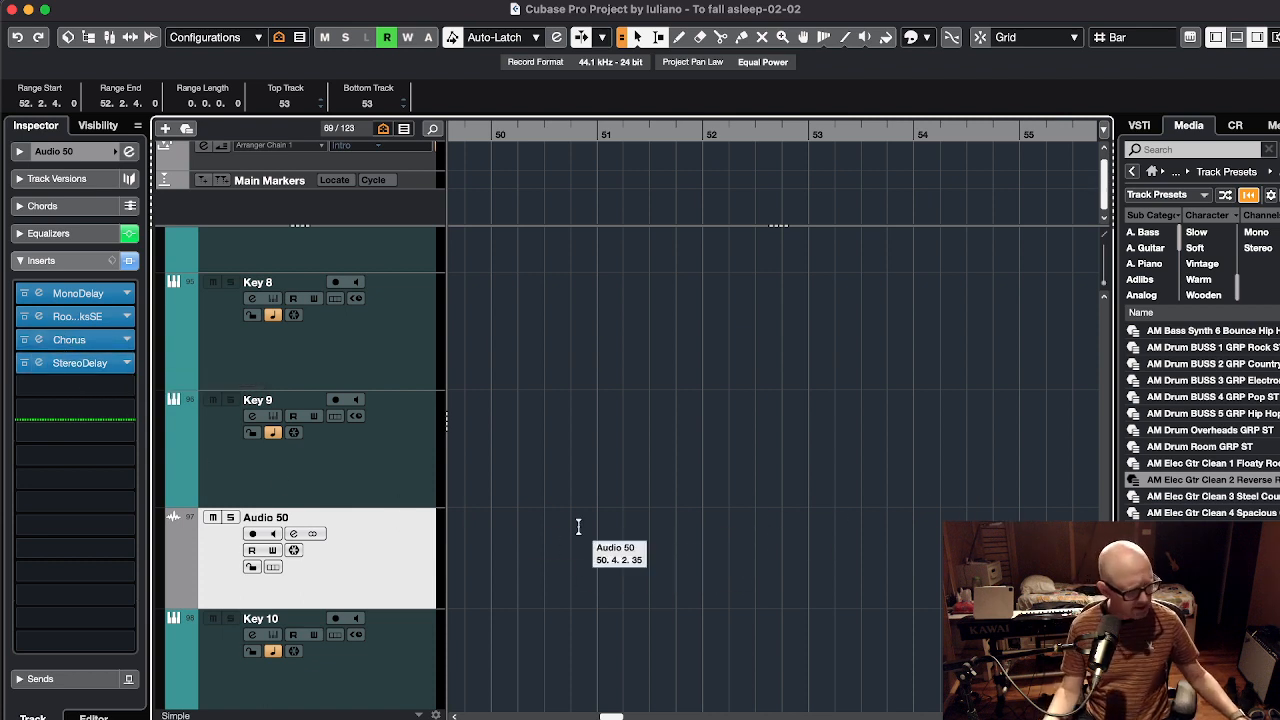
pyautogui.press('super+Tab')
pyautogui.press('super+Tab')
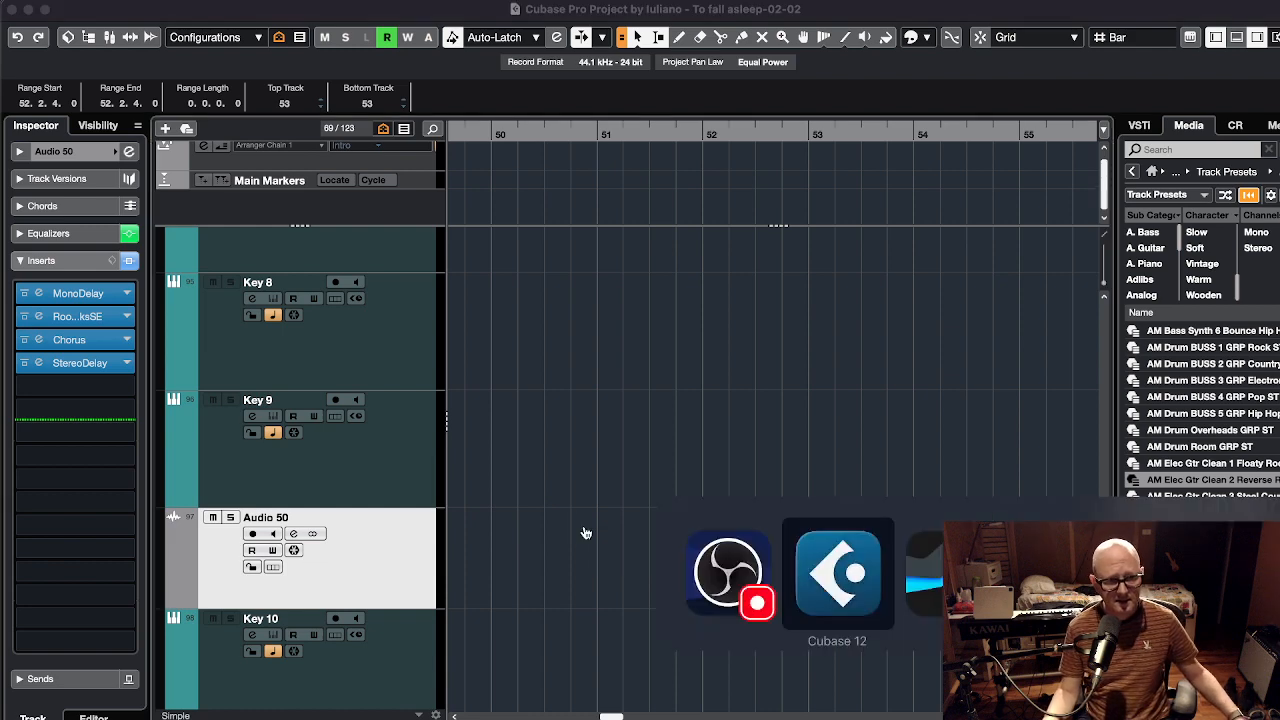
pyautogui.press('super+Tab')
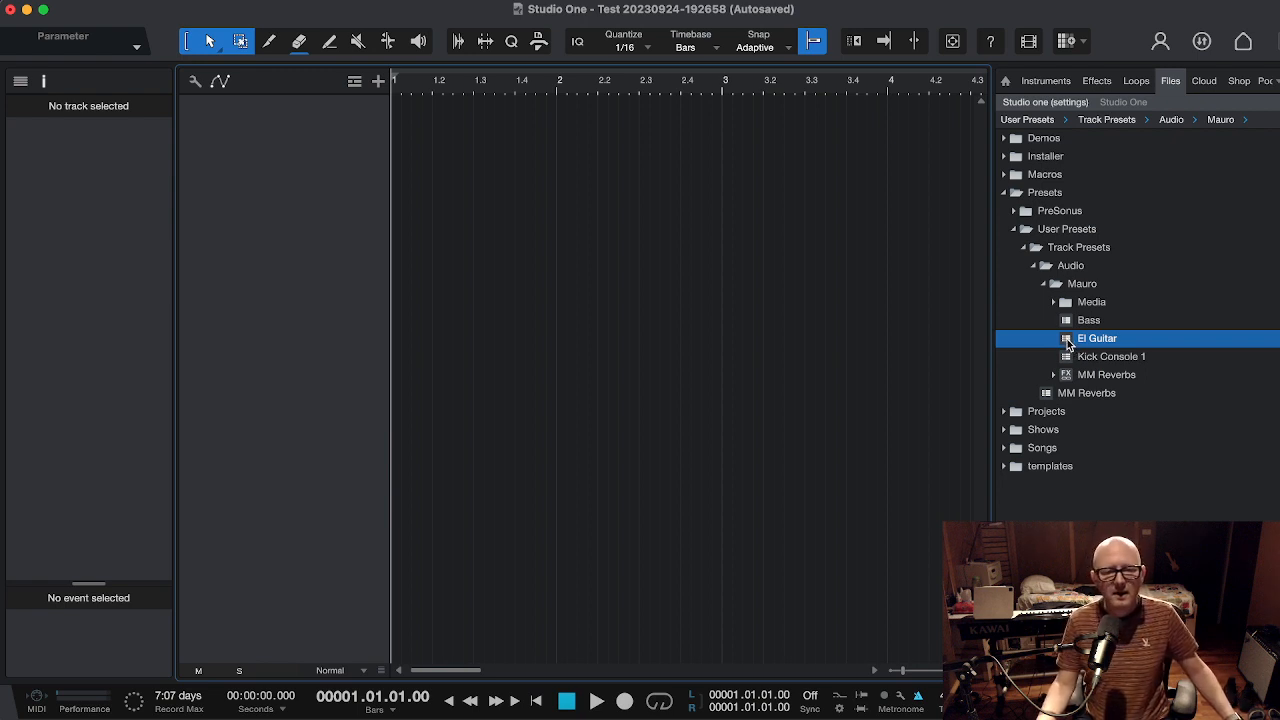
# Build the El Guitar track in Studio One from its saved track preset, then switch applications
pyautogui.moveTo(1067, 343); pyautogui.dragTo(452, 158)
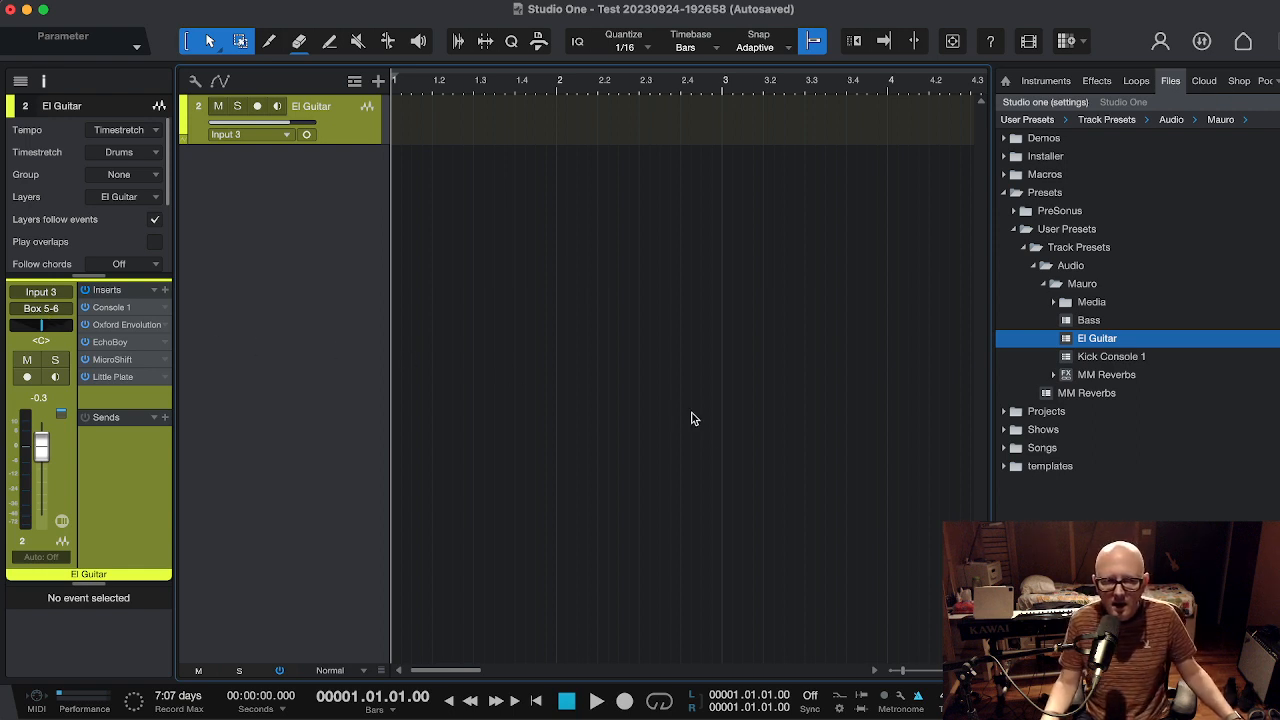
pyautogui.press('super+Tab')
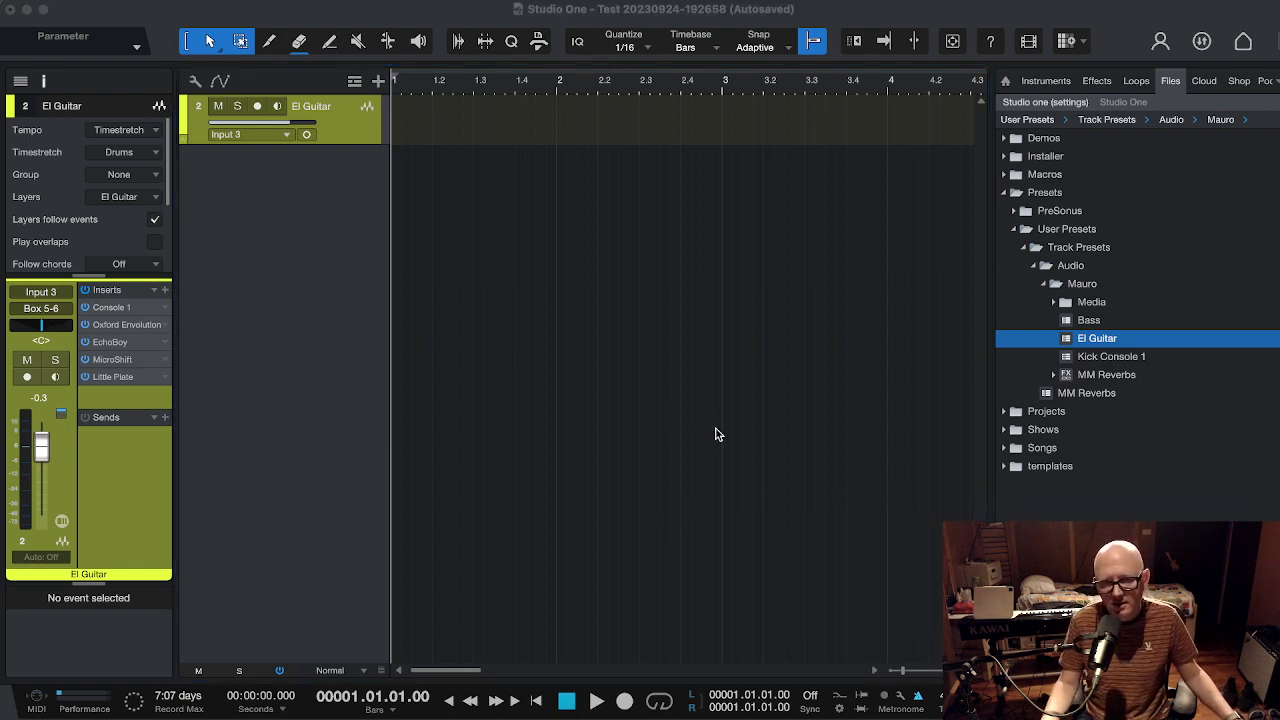
pyautogui.press('super+Tab')
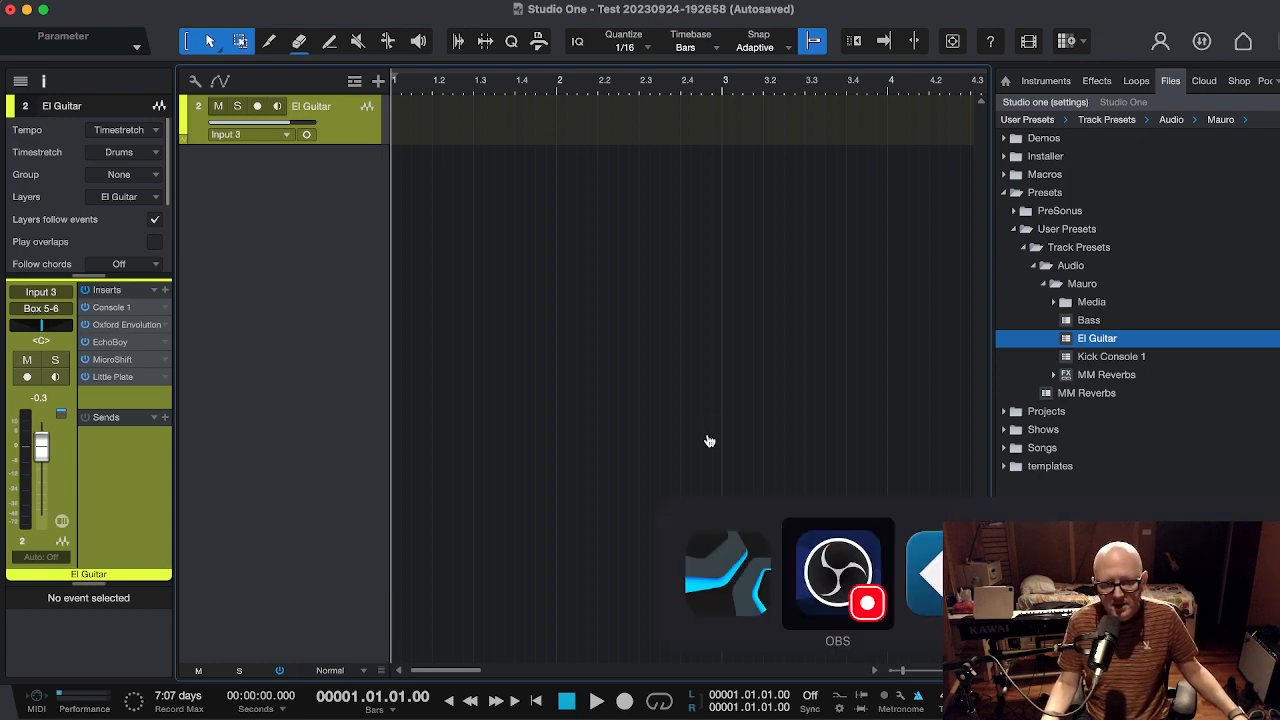
# Bring Cubase back to the front and select Key 9, then the Key 8 track
pyautogui.press('super+Tab')
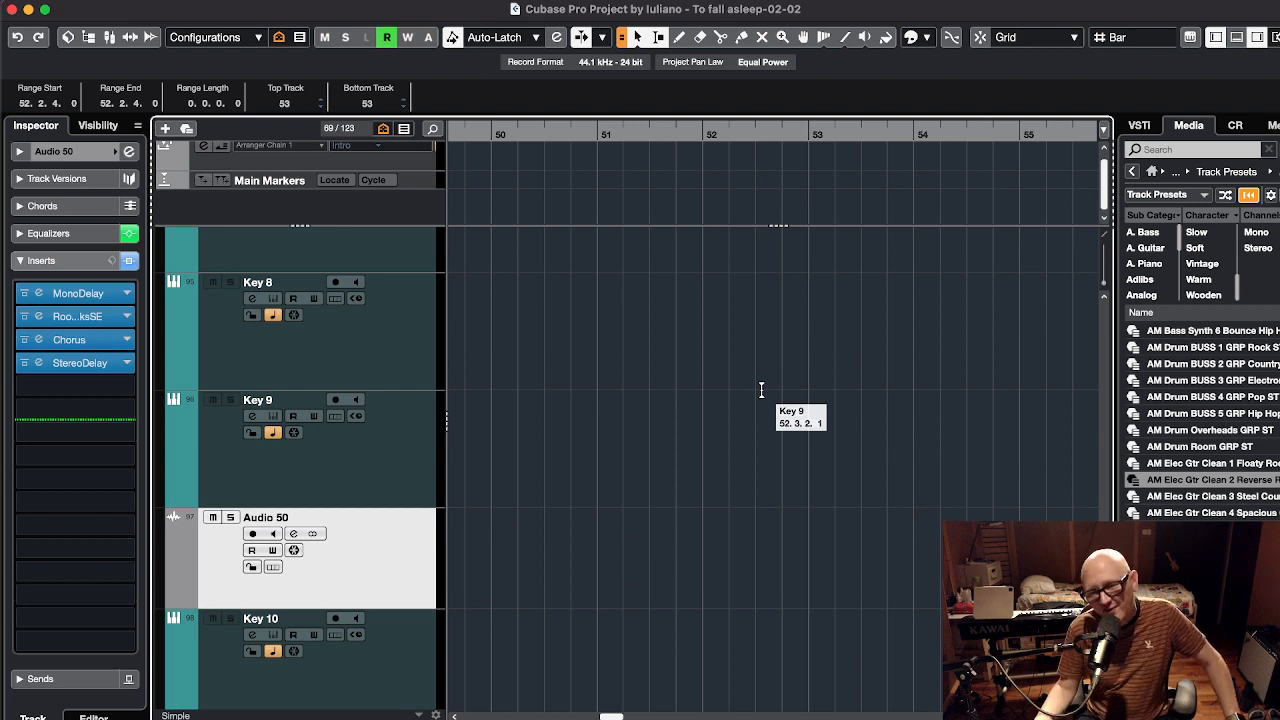
pyautogui.click(664, 415)
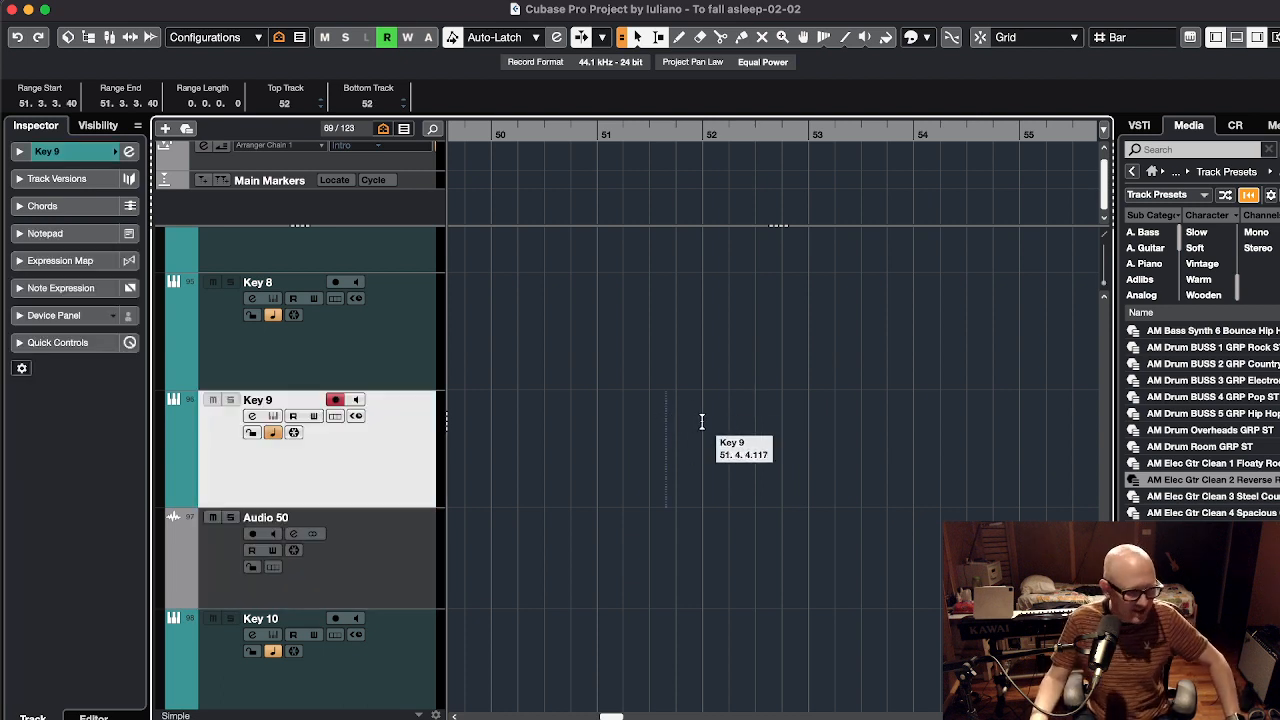
pyautogui.click(411, 344)
# Add an empty mono Audio 01 track below Key 8 via the track's Add Track menu
pyautogui.rightClick(411, 344)
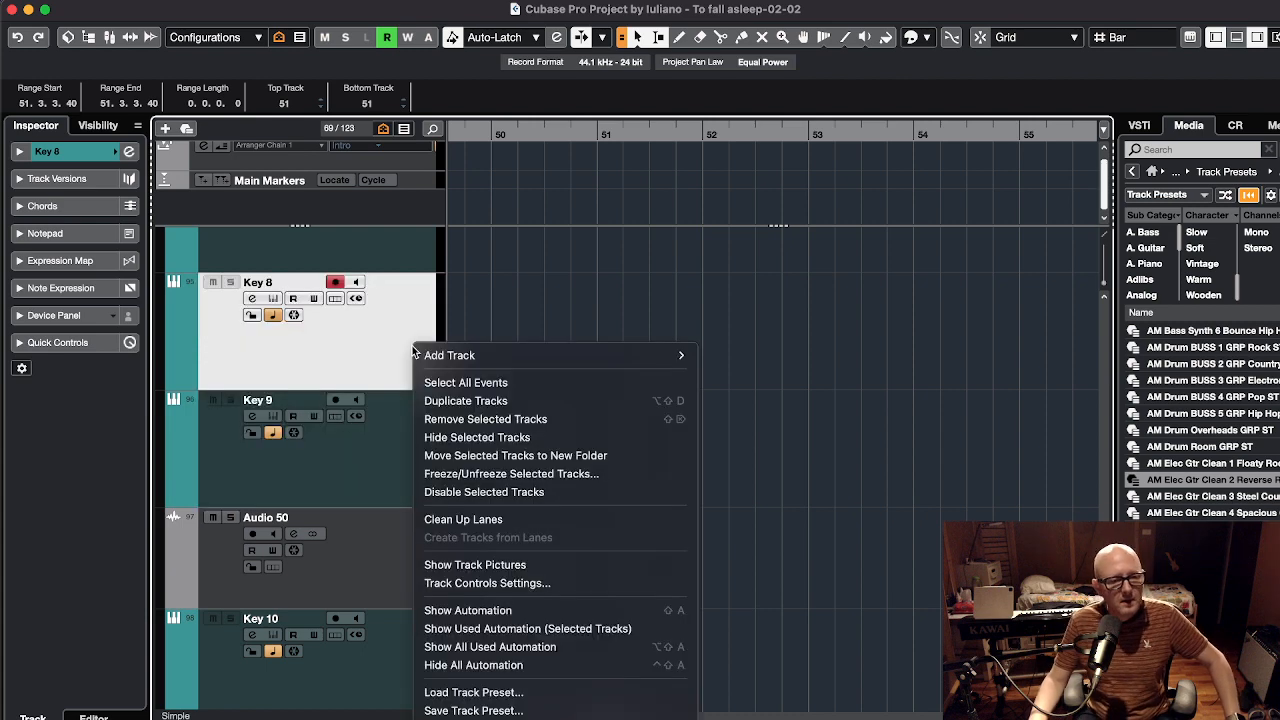
pyautogui.moveTo(507, 355)
pyautogui.click(771, 358)
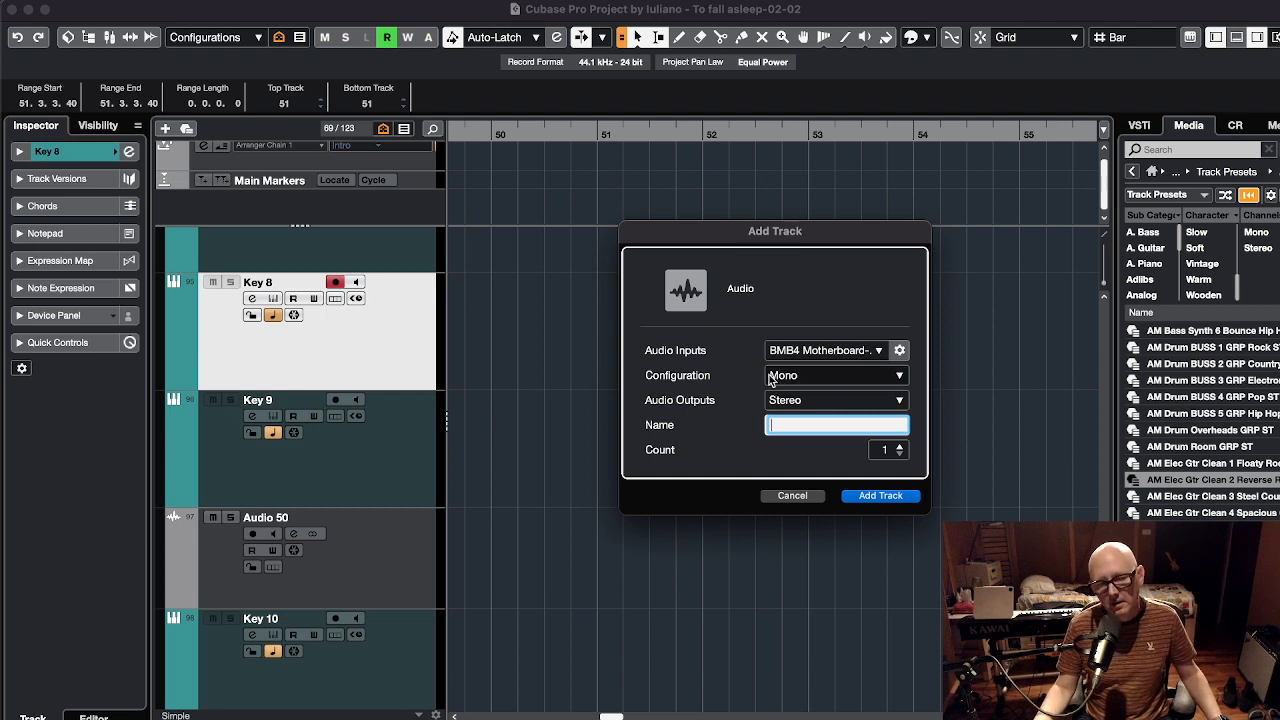
pyautogui.click(882, 494)
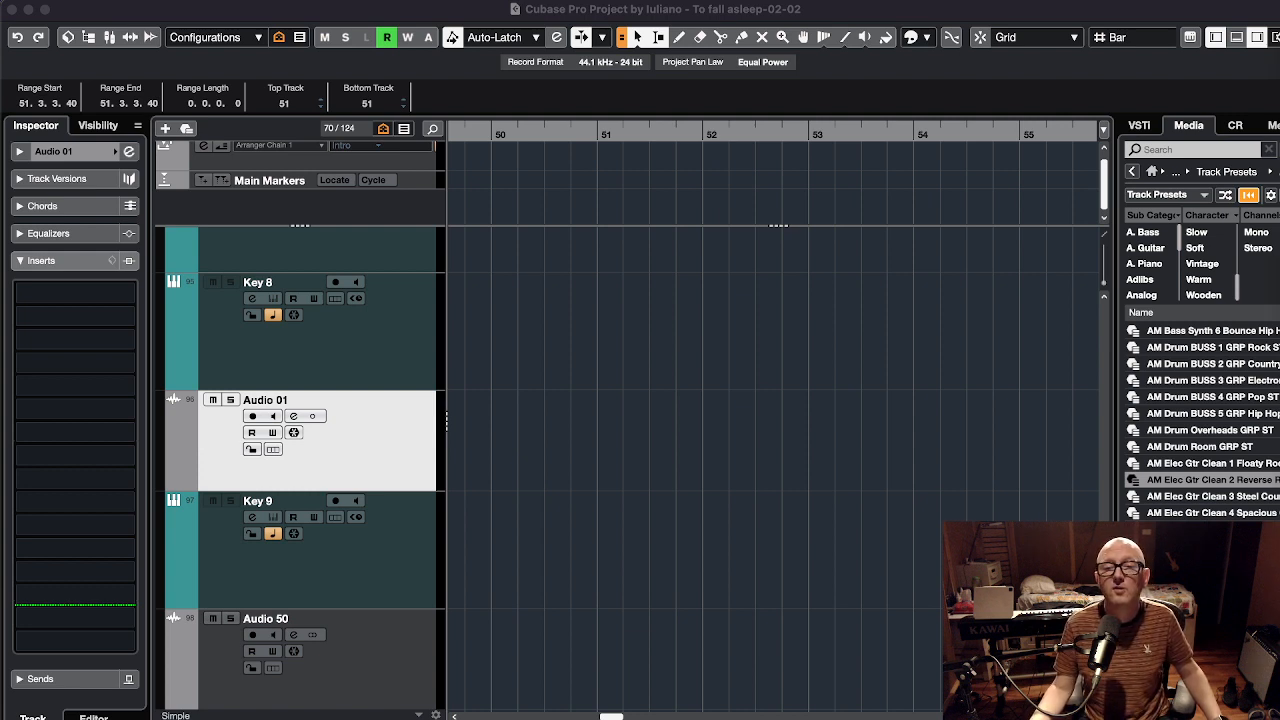
# Place the Cinderella M1_StreakyMastered_2448_2 clip on Audio 01 at bar 50 and select the track
pyautogui.moveTo(1100, 420); pyautogui.dragTo(498, 472)
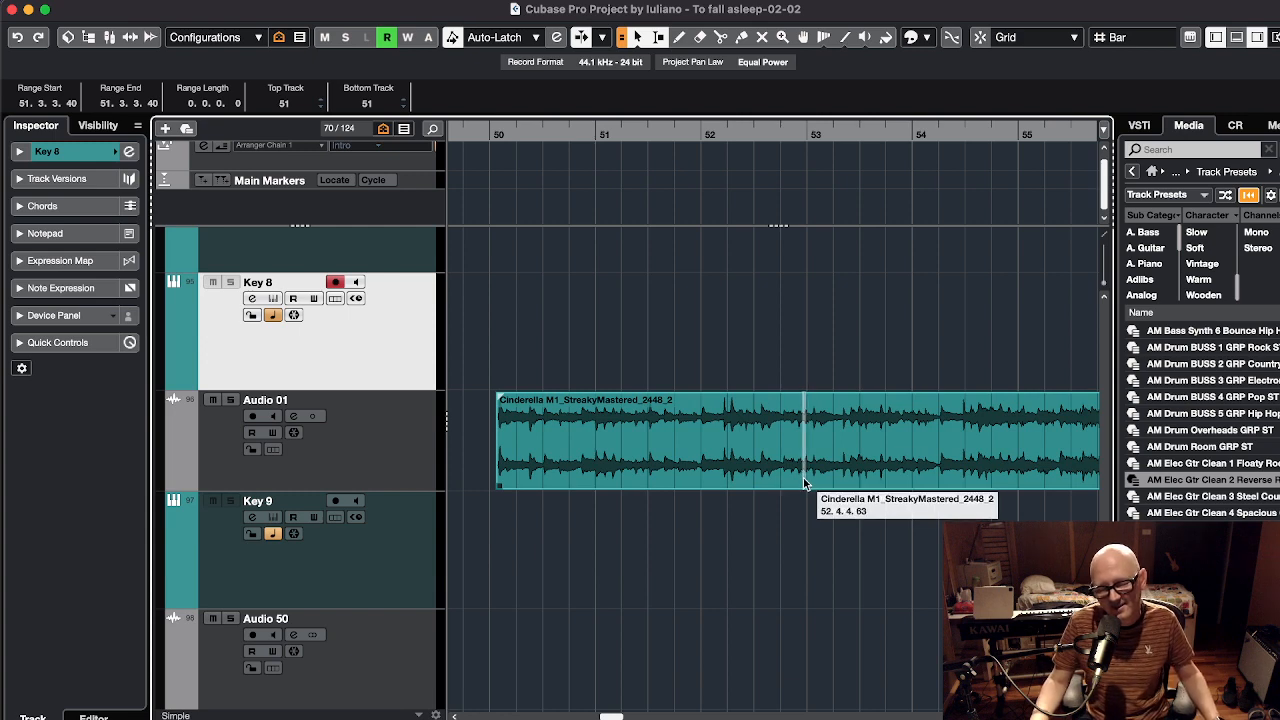
pyautogui.click(318, 417)
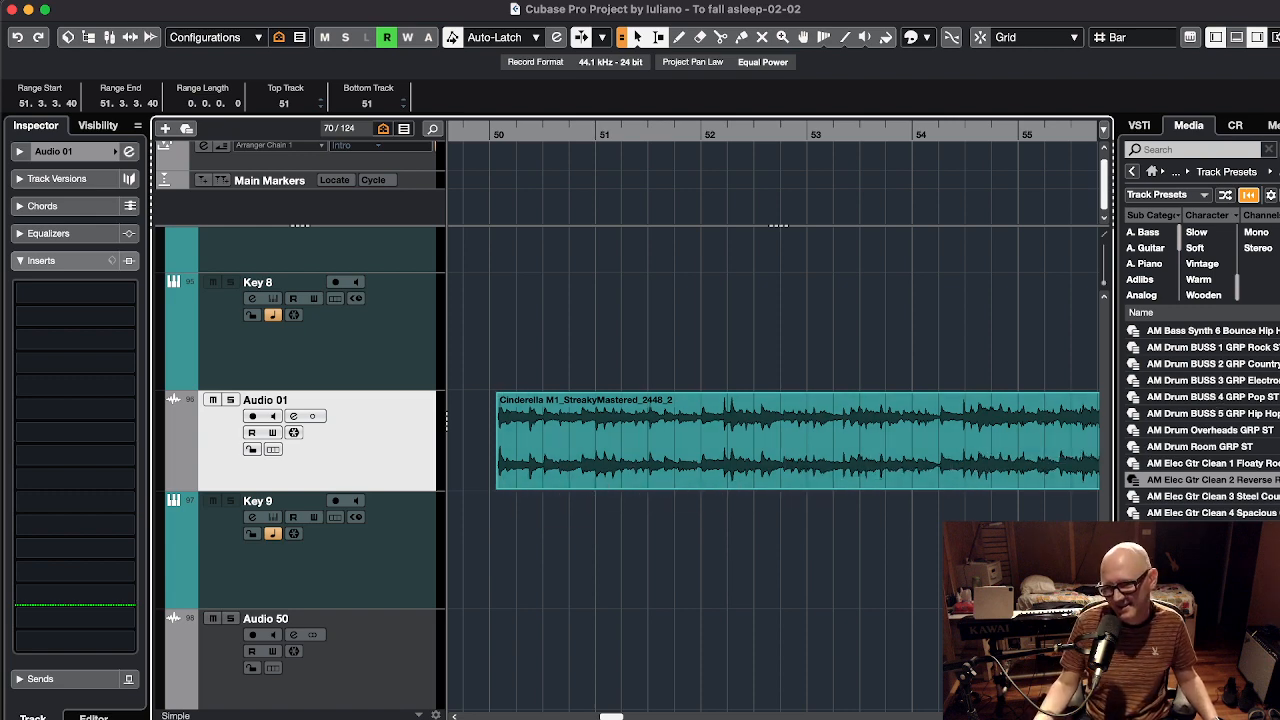
pyautogui.press('super+Tab')
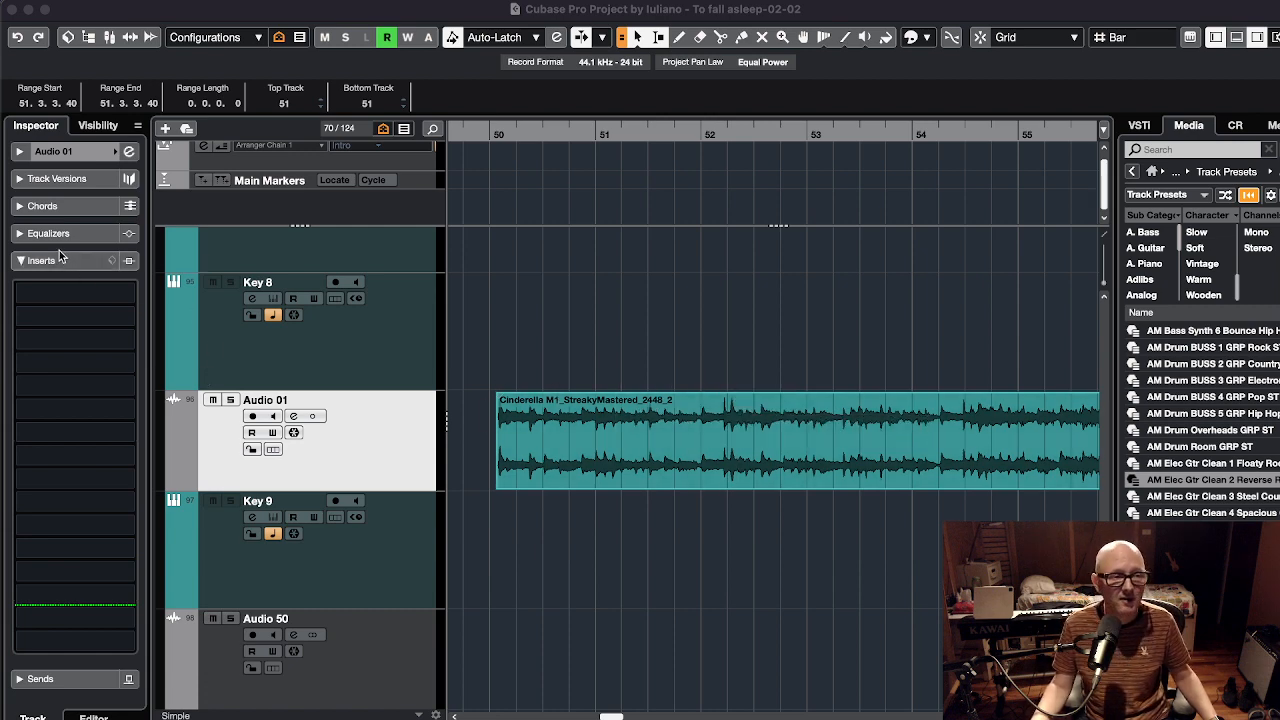
# Load StageOne2 into Audio 01's first insert slot and reposition its window
pyautogui.click(58, 292)
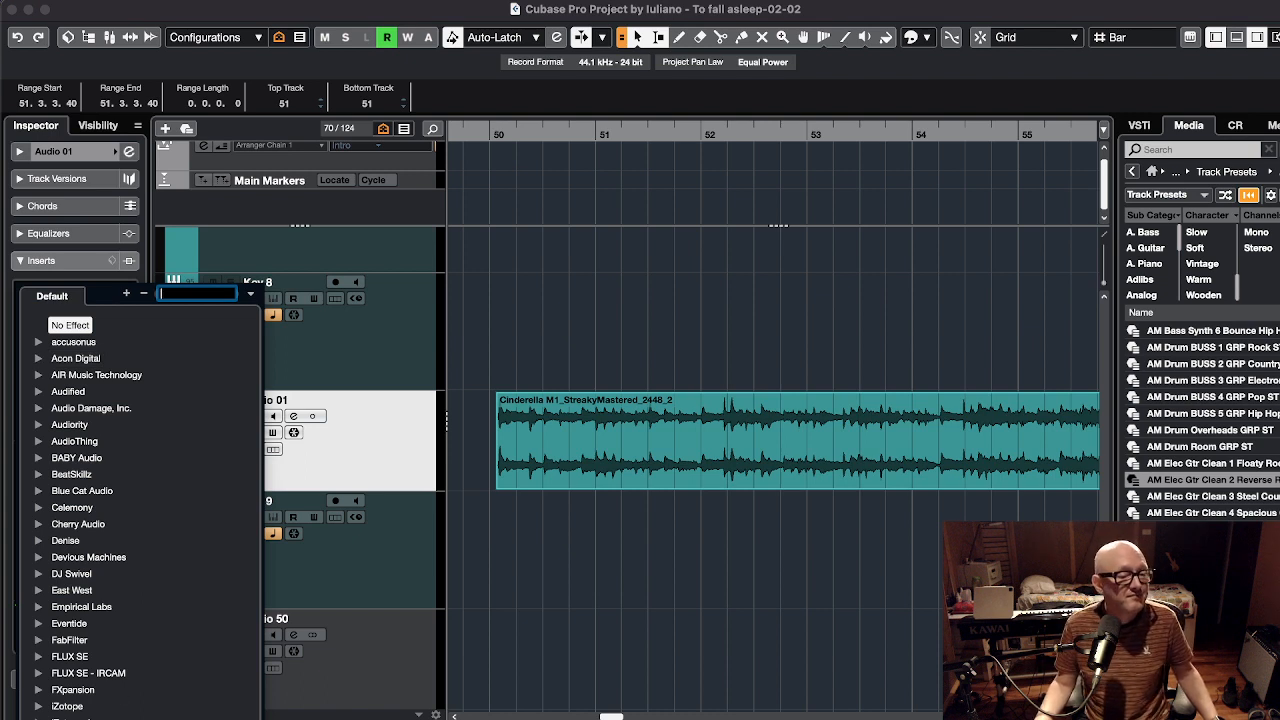
pyautogui.press('Tab')
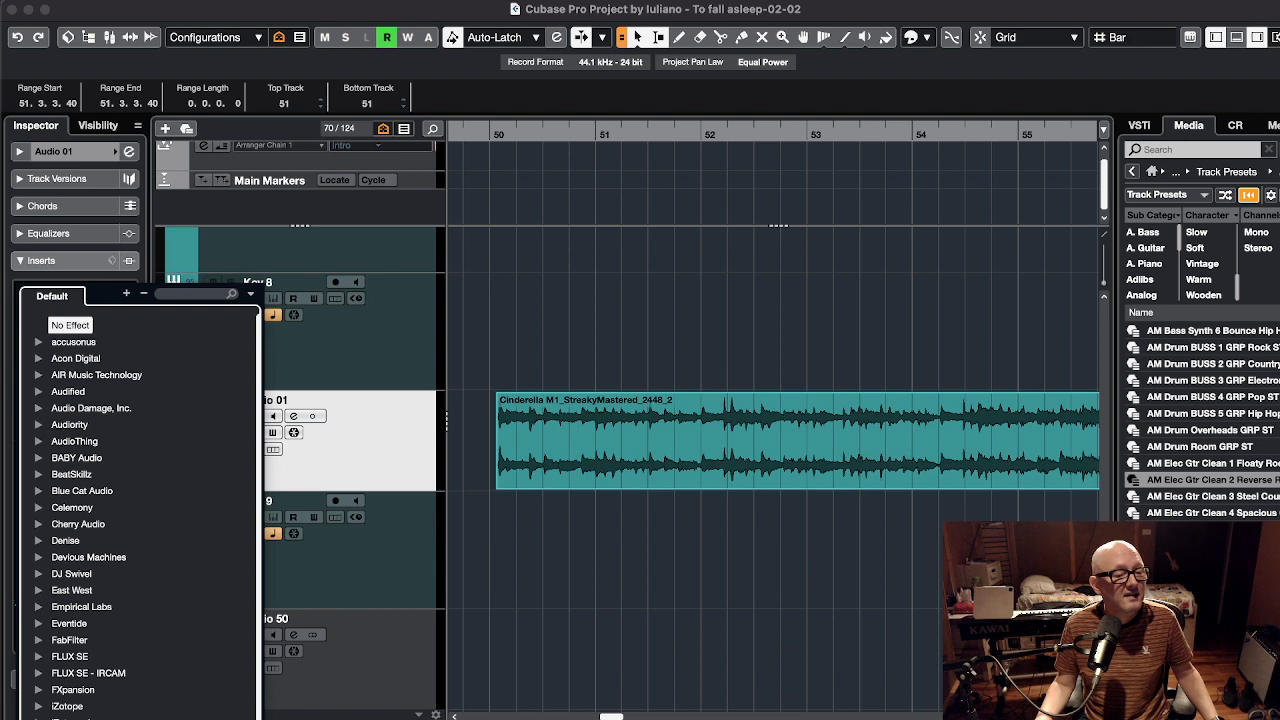
pyautogui.press('Escape')
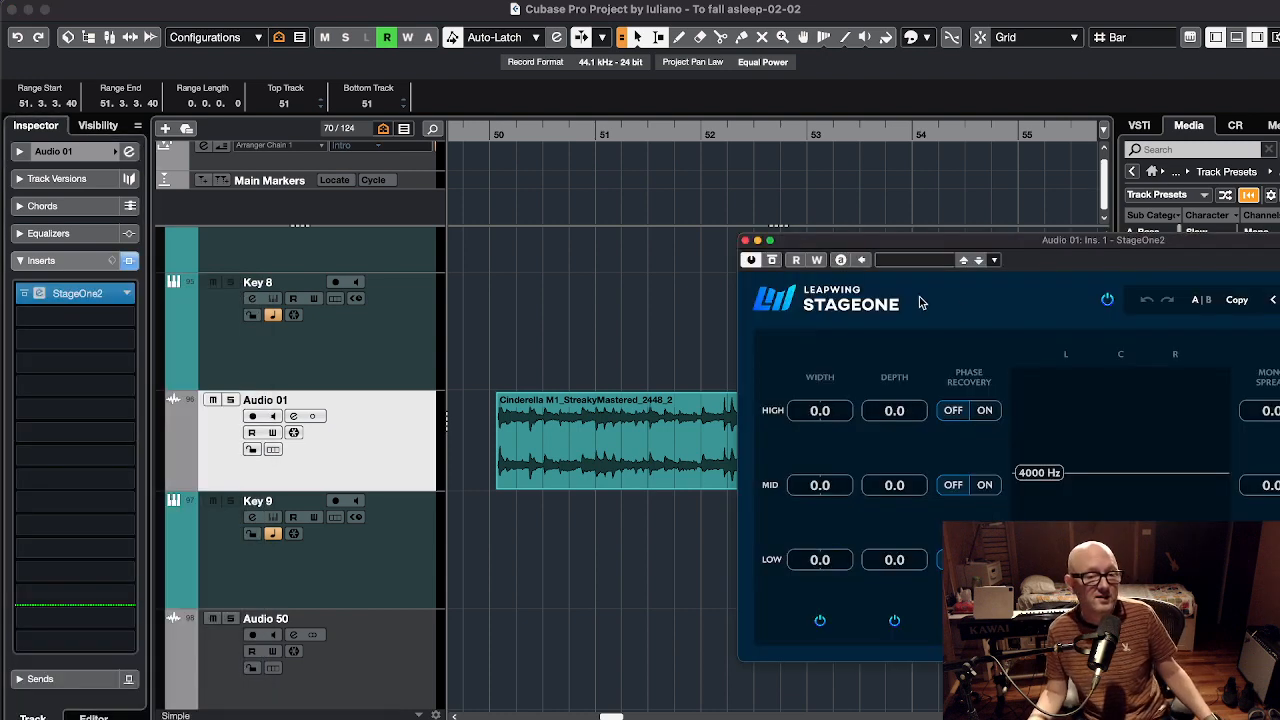
pyautogui.moveTo(1052, 249); pyautogui.dragTo(900, 235)
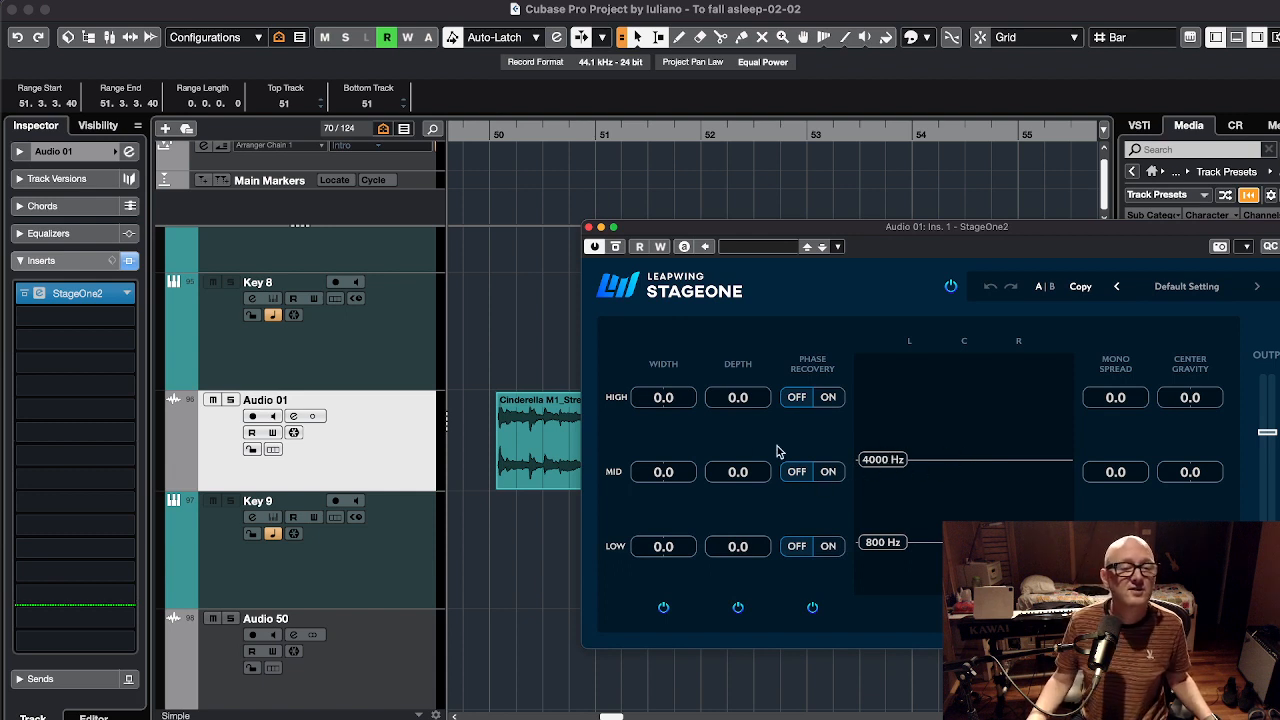
# Set StageOne2 mid depth 41.1, high depth 70.3, high width 100.0 and low width 60.2
pyautogui.moveTo(737, 472); pyautogui.dragTo(777, 392)
pyautogui.moveTo(662, 405); pyautogui.dragTo(702, 408)
pyautogui.moveTo(663, 546); pyautogui.dragTo(700, 560)
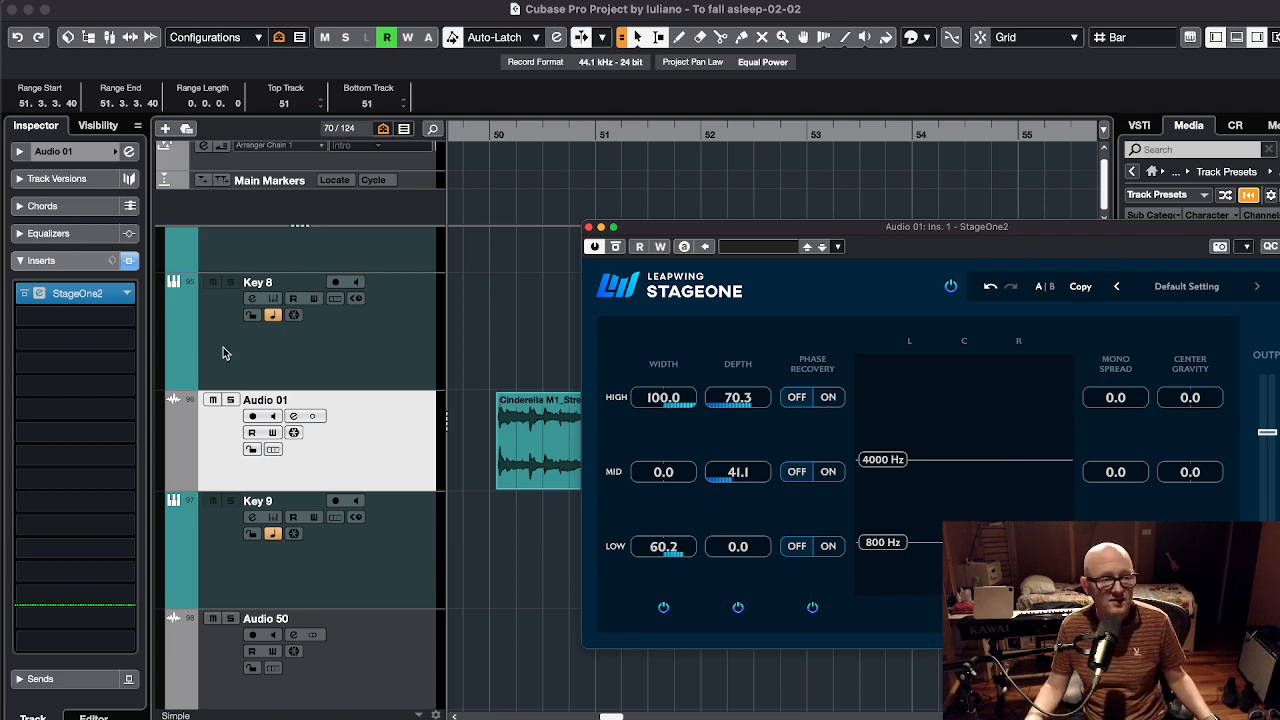
pyautogui.click(66, 316)
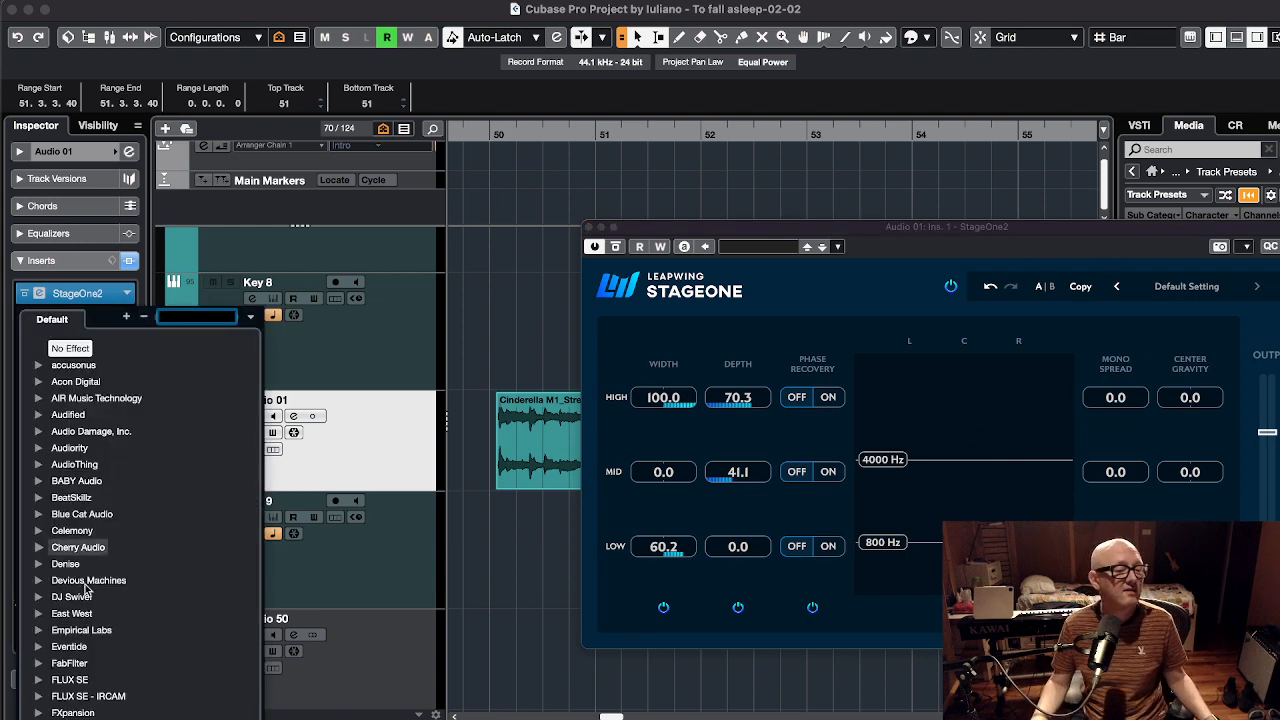
# Load Arousor as the second insert, shortening attack, lengthening release, output at -2.50
pyautogui.write('arous')
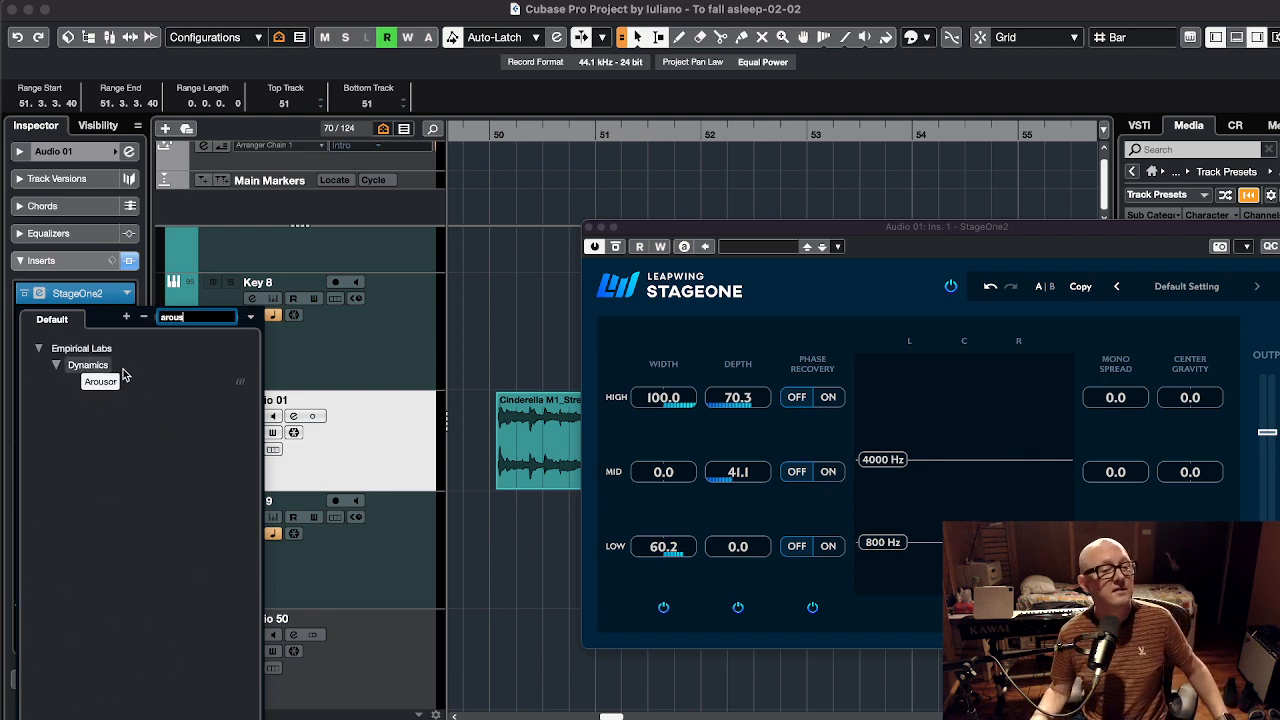
pyautogui.click(110, 380)
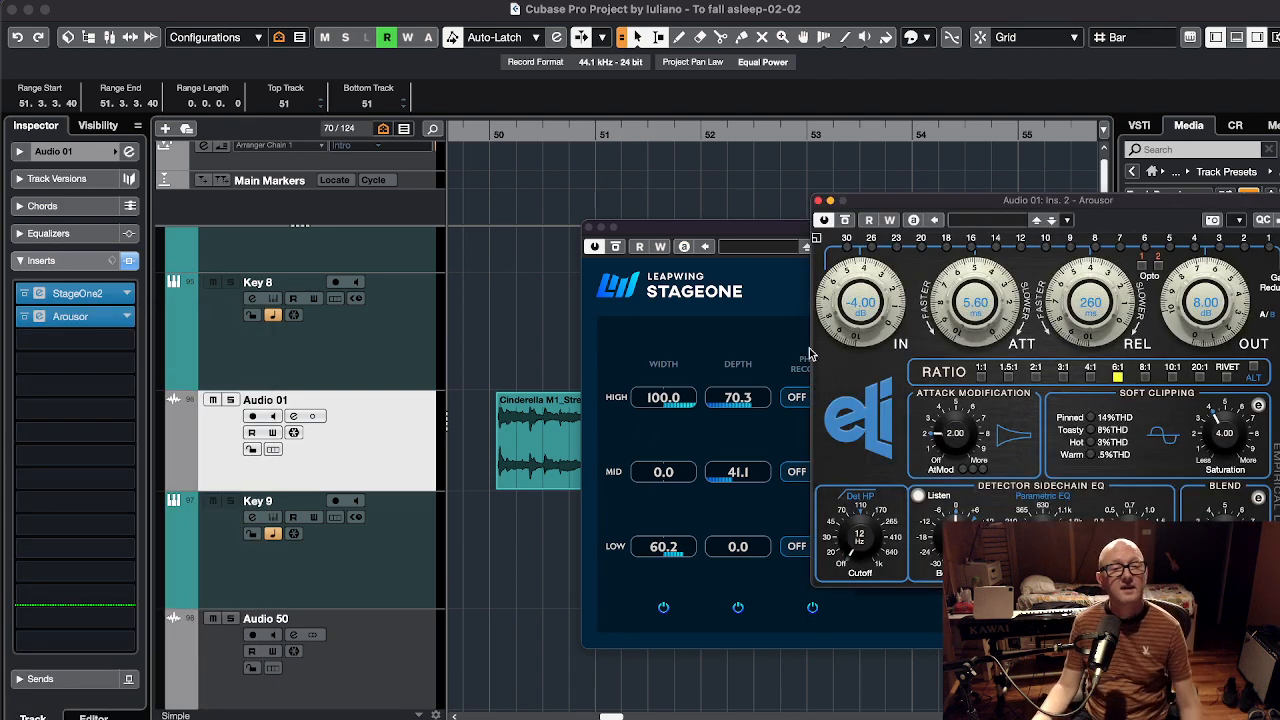
pyautogui.moveTo(978, 298); pyautogui.dragTo(1120, 239)
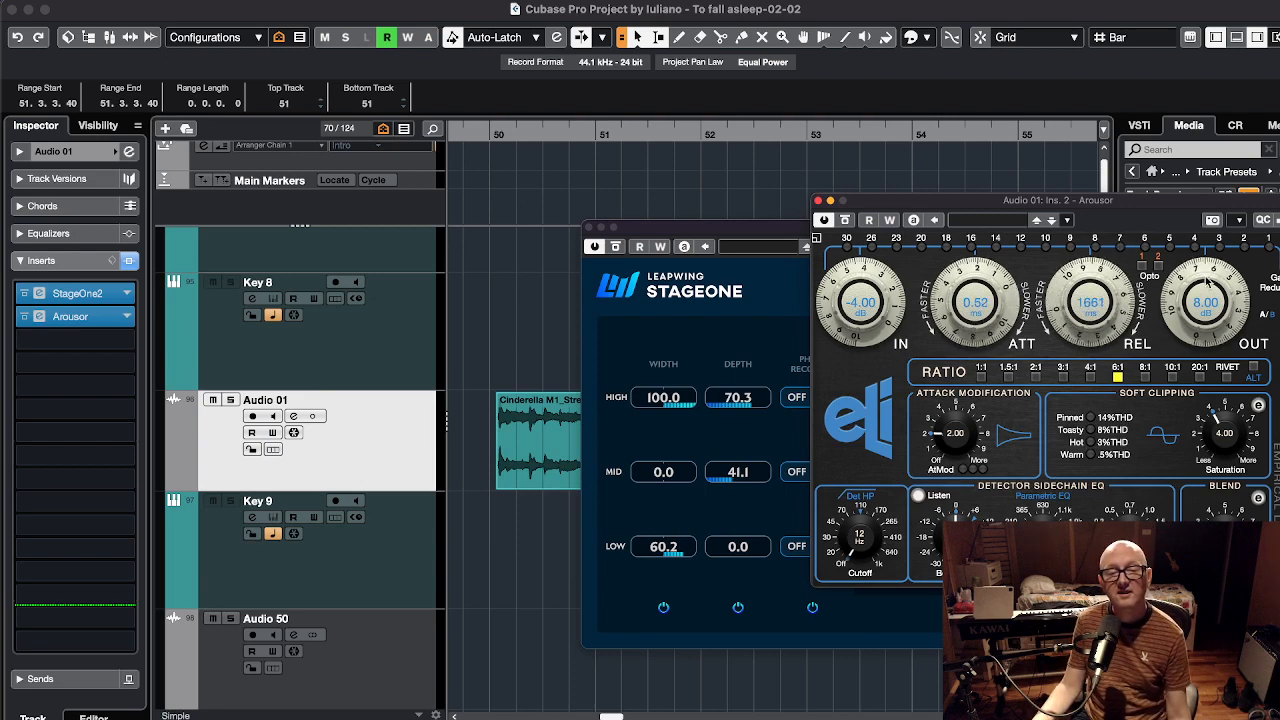
pyautogui.moveTo(1205, 292); pyautogui.dragTo(1202, 313)
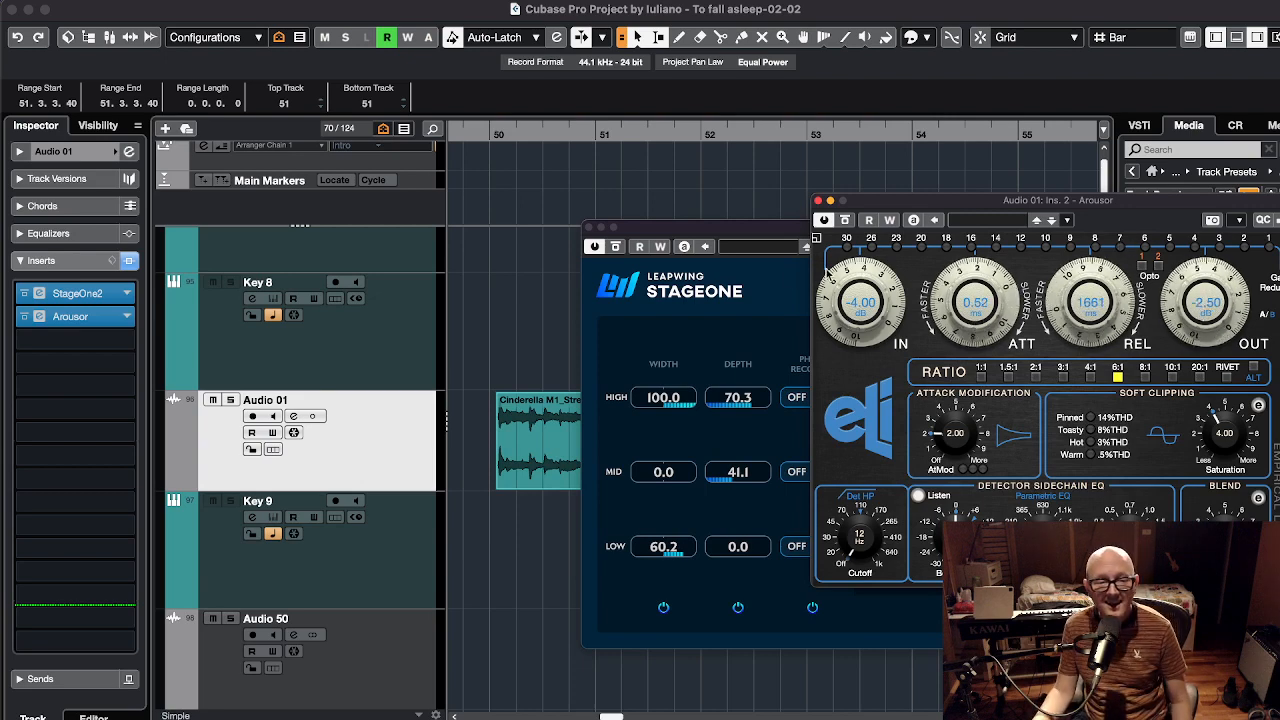
# Arrange the StageOne and Arousor windows so both show, with Arousor in front
pyautogui.moveTo(732, 229); pyautogui.dragTo(337, 303)
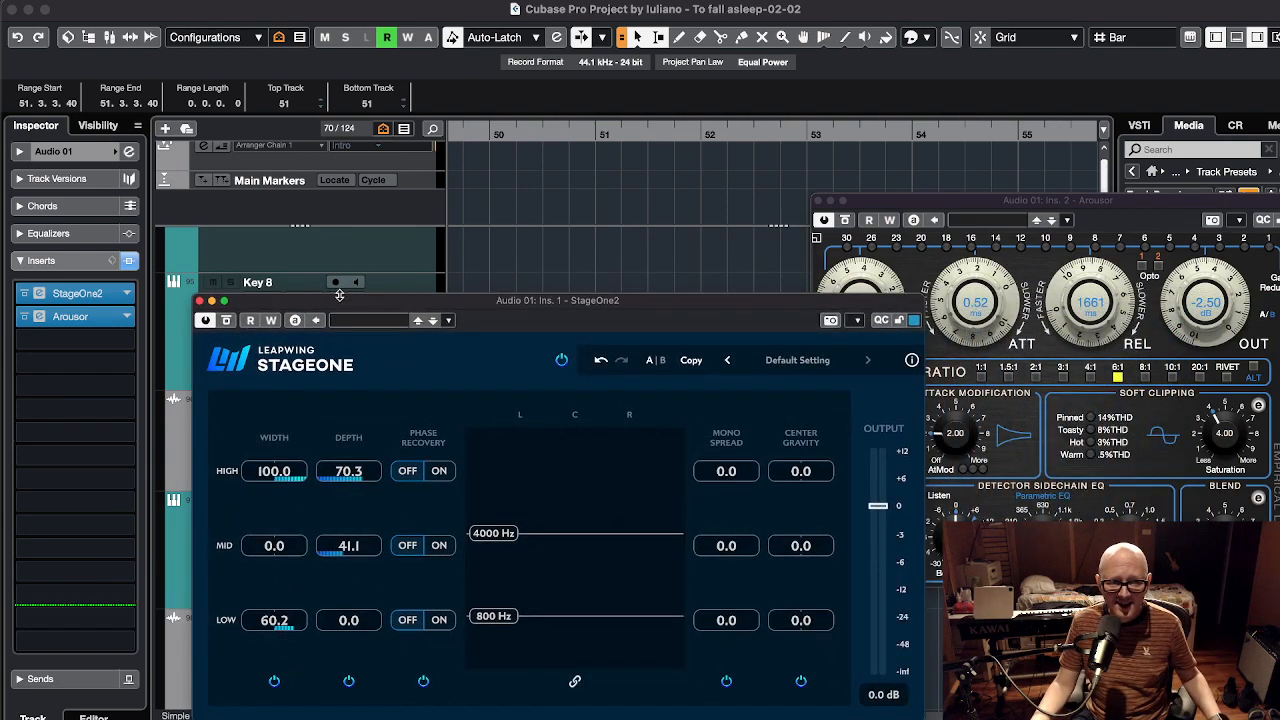
pyautogui.moveTo(348, 302); pyautogui.dragTo(531, 391)
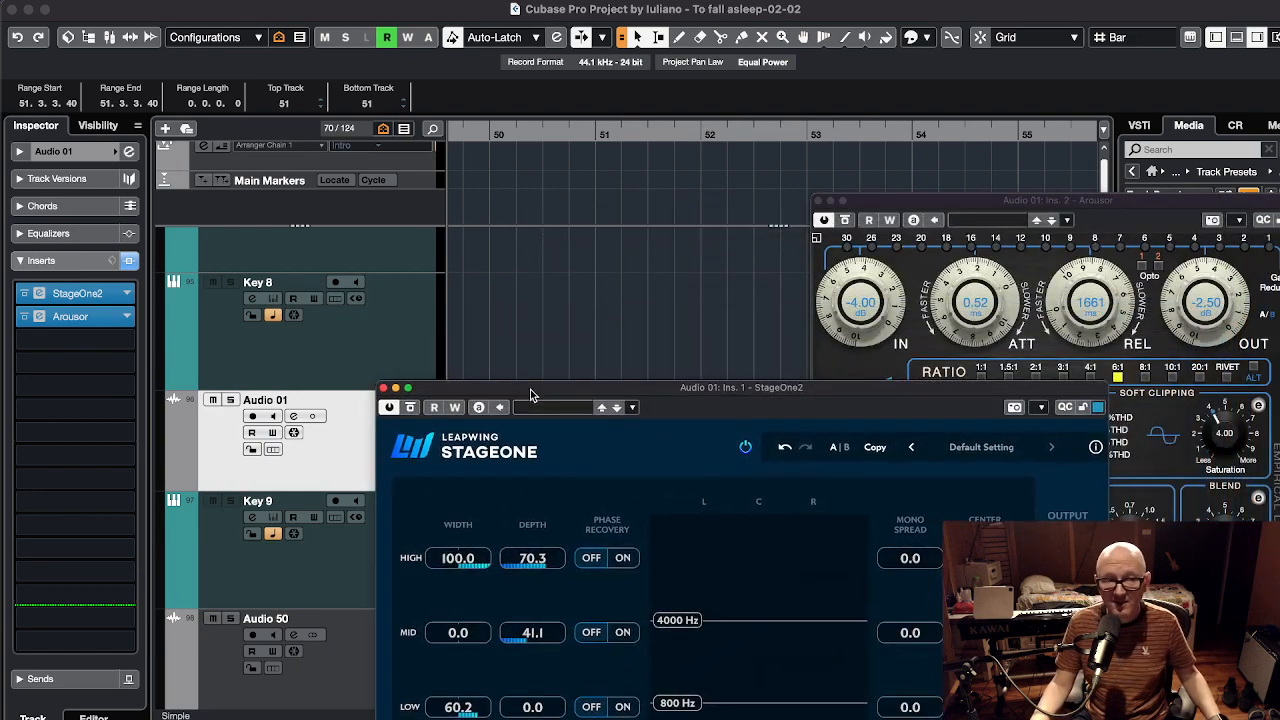
pyautogui.click(330, 436)
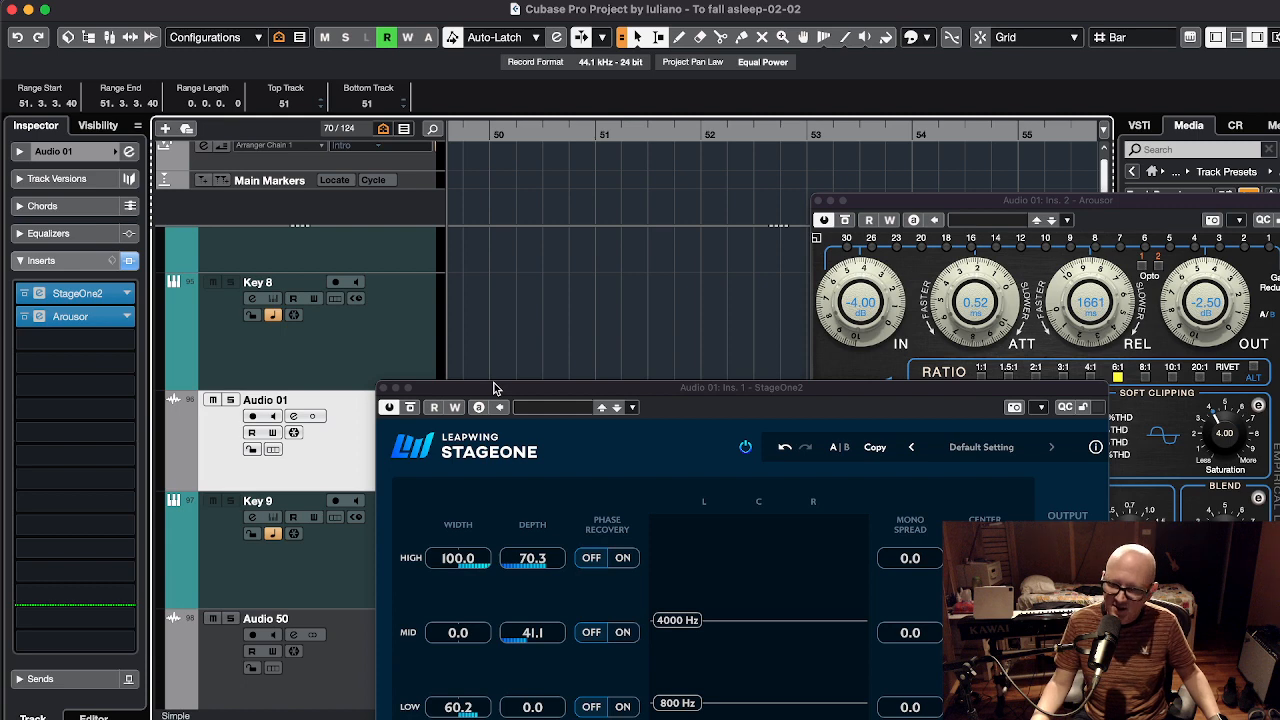
pyautogui.moveTo(530, 392); pyautogui.dragTo(450, 260)
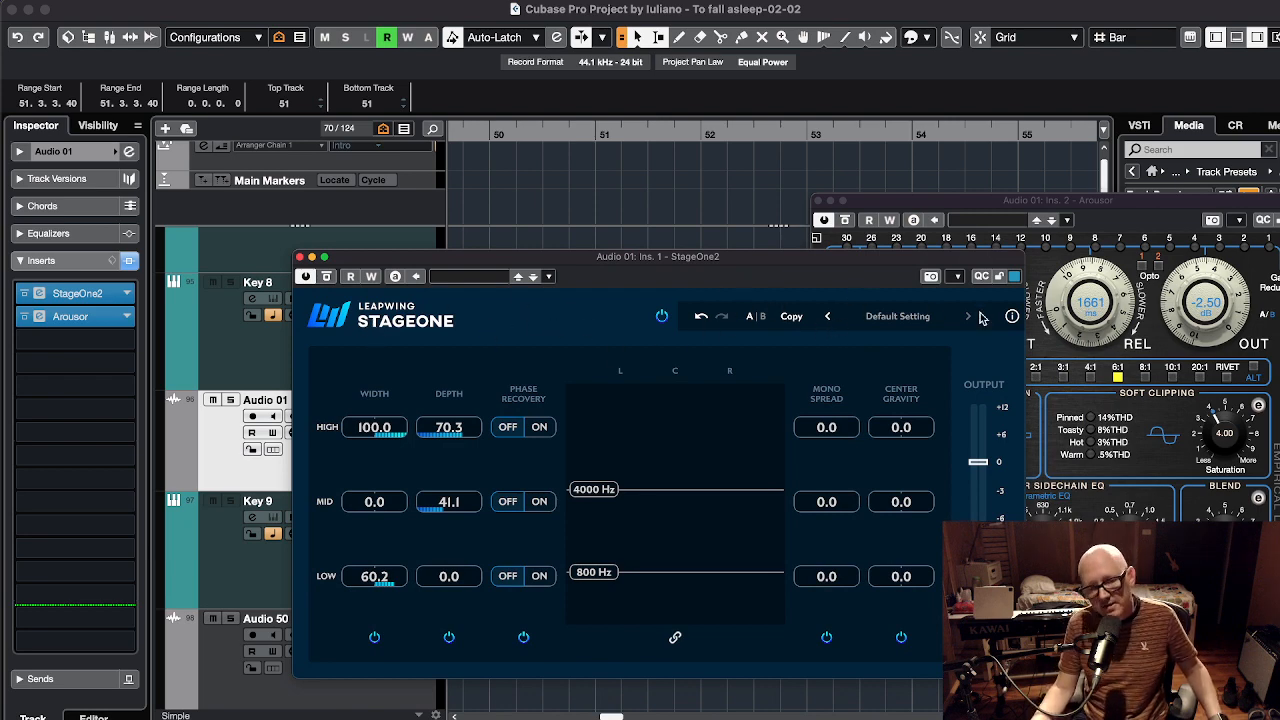
pyautogui.click(1118, 206)
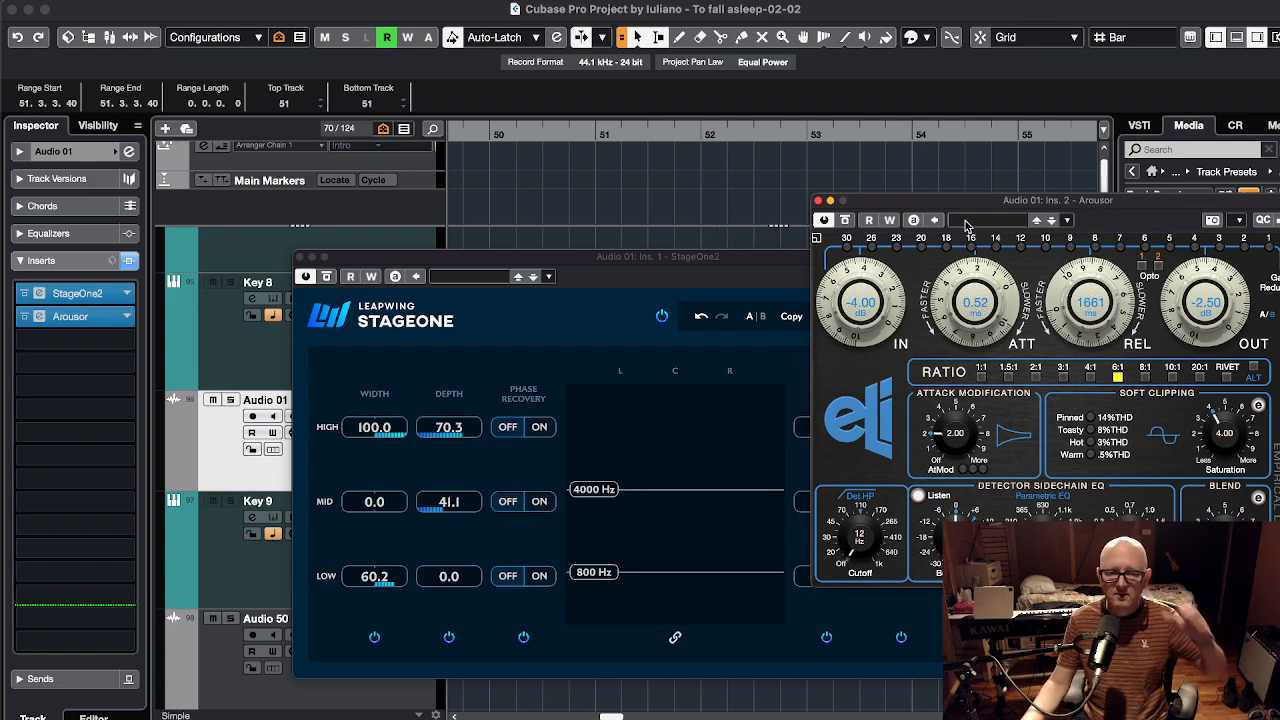
pyautogui.moveTo(982, 203); pyautogui.dragTo(885, 180)
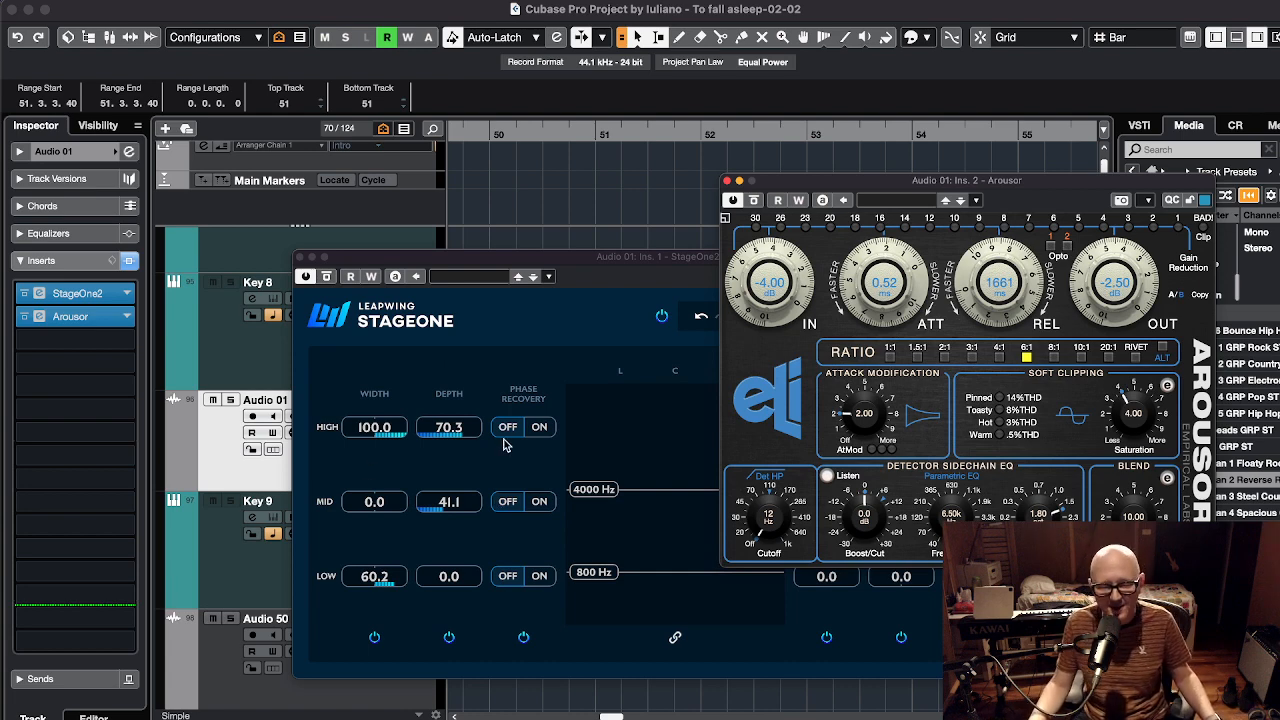
# Review the full StageOne panel, then close its window, leaving Arousor open
pyautogui.click(490, 358)
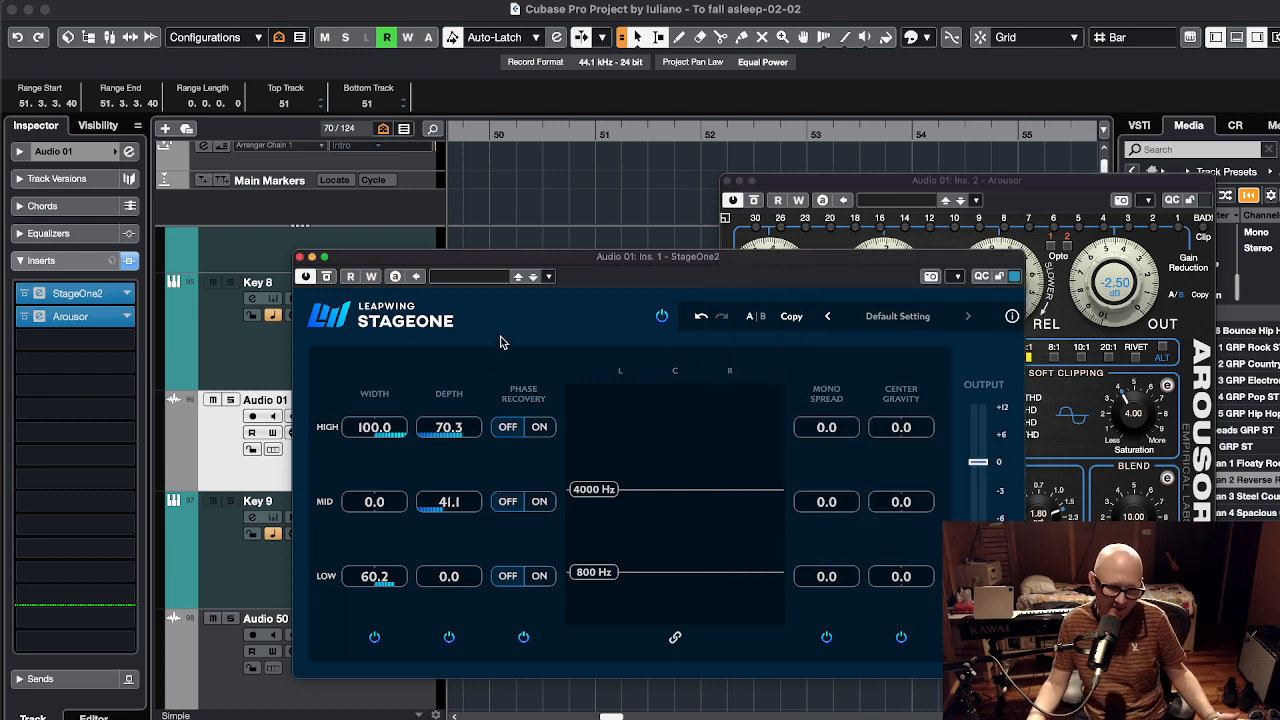
pyautogui.click(1011, 187)
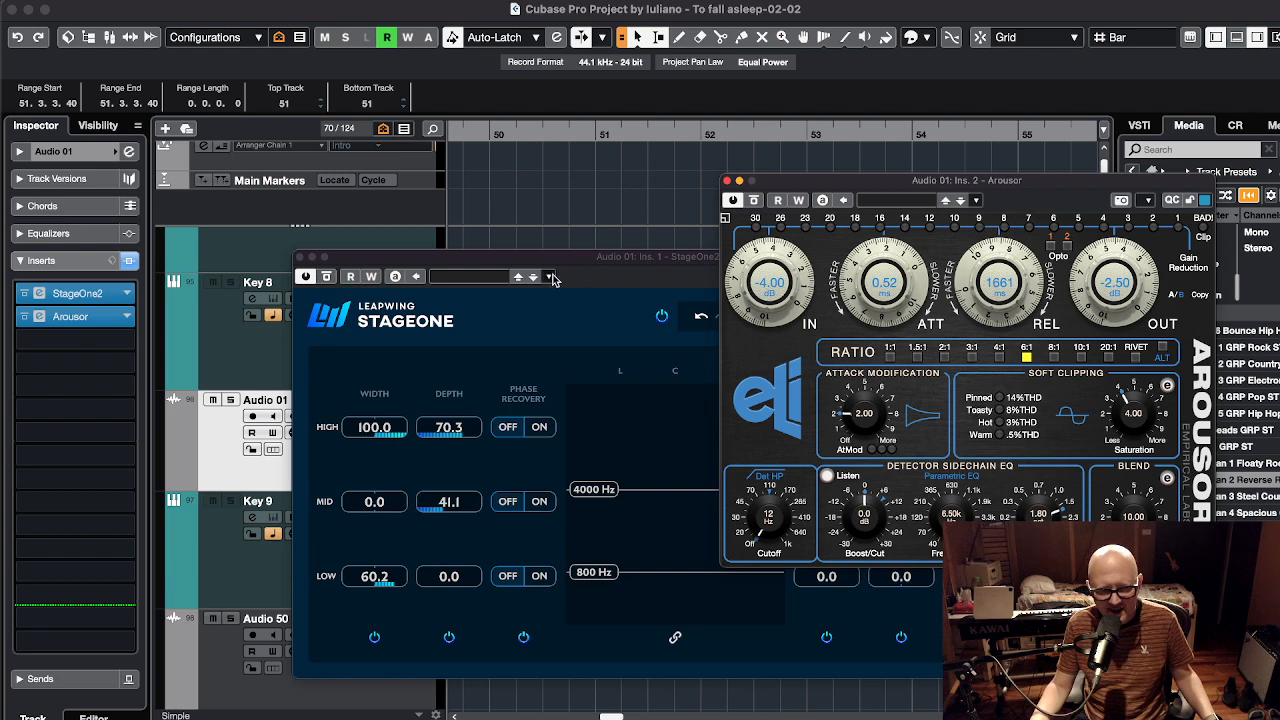
pyautogui.moveTo(587, 261); pyautogui.dragTo(417, 267)
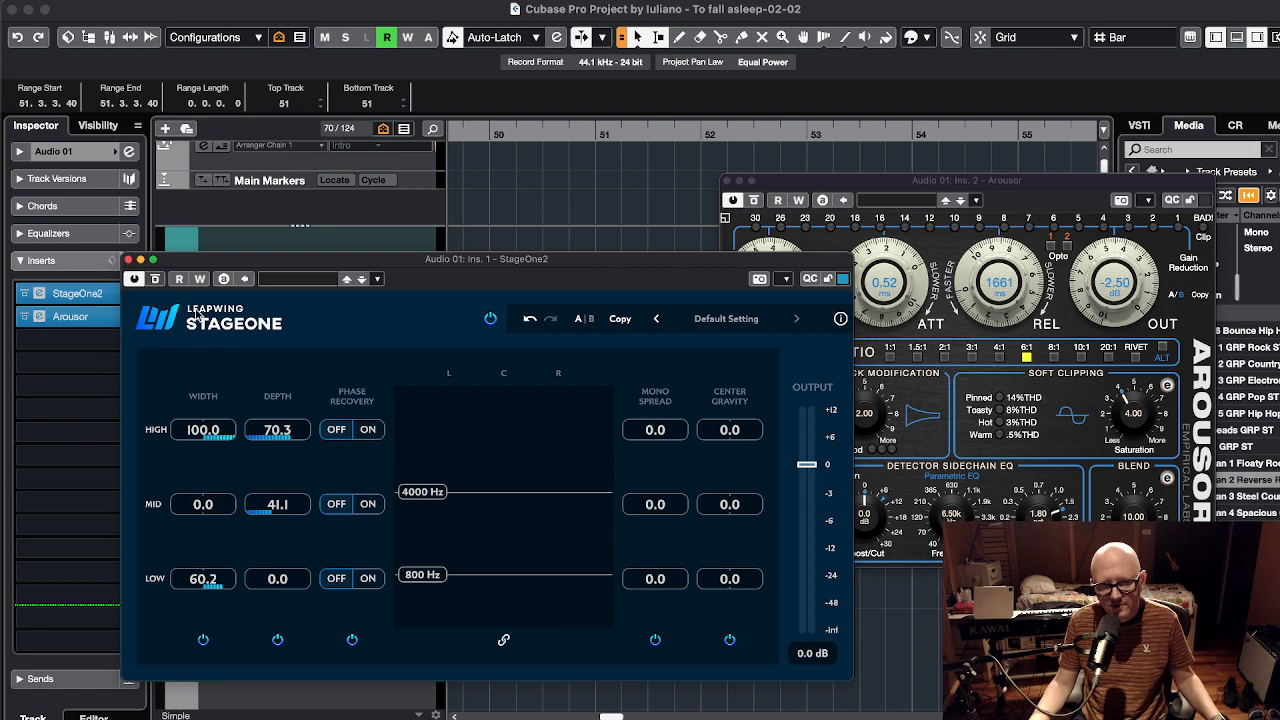
pyautogui.click(128, 260)
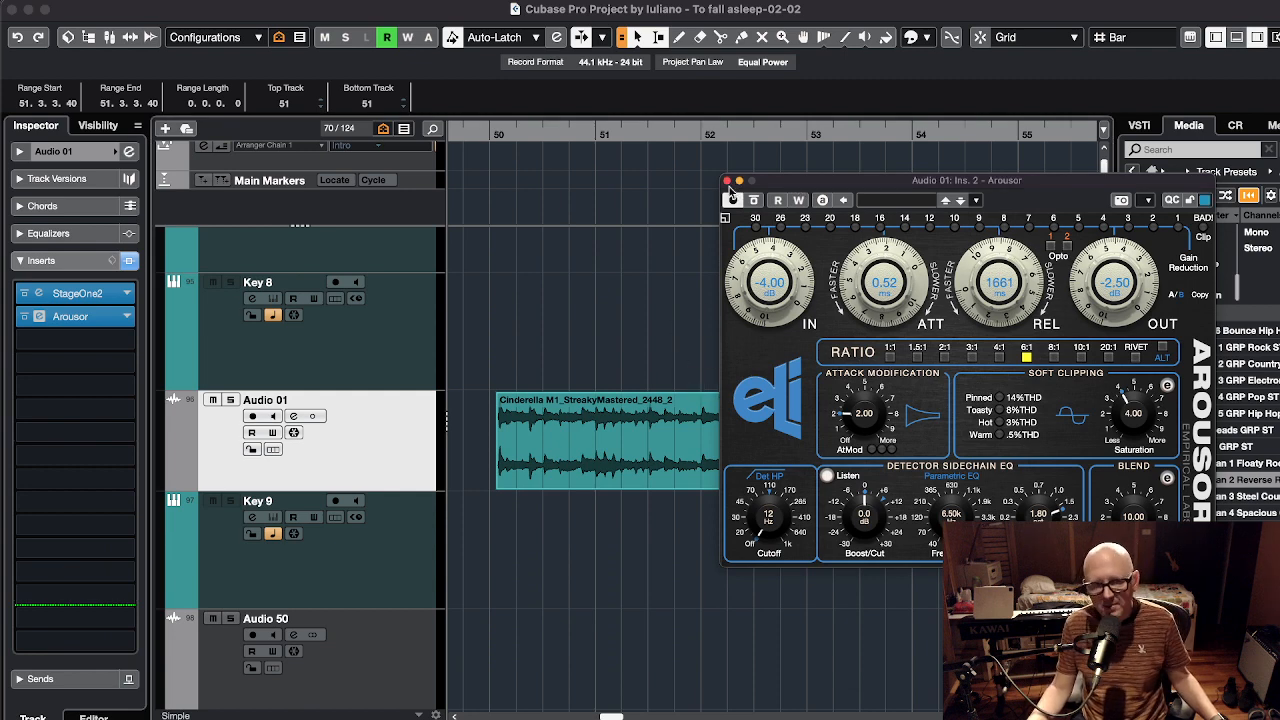
# Close the Arousor editor window and bring up the application switcher
pyautogui.click(727, 181)
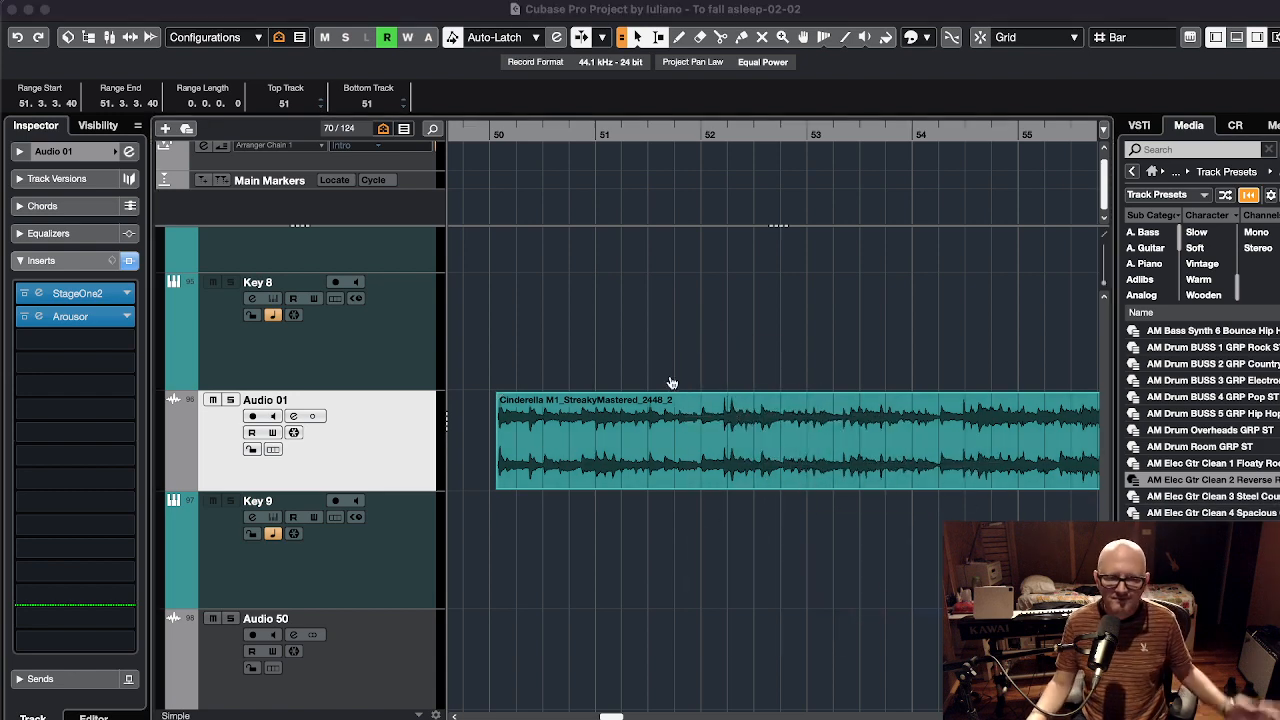
pyautogui.press('super+Tab')
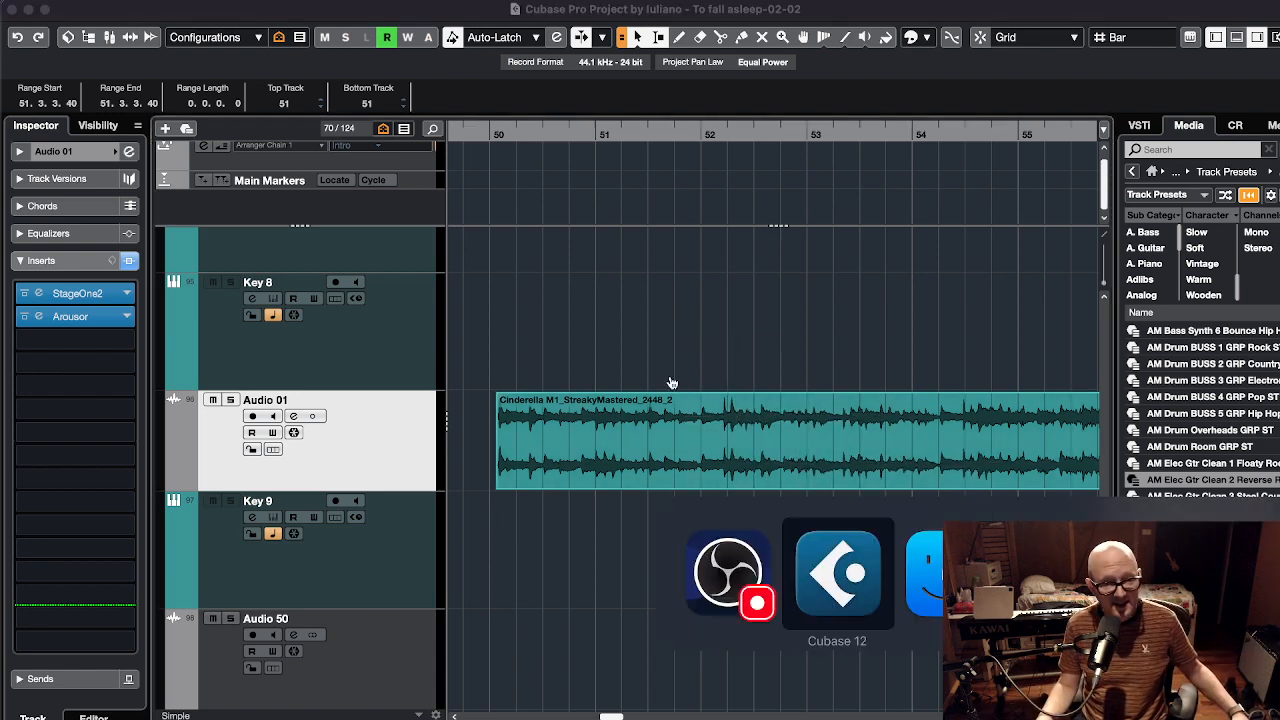
# In Studio One, make a MicroShift test track, close its window, and delete Track 2
pyautogui.press('super+Tab')
pyautogui.press('super+Tab')
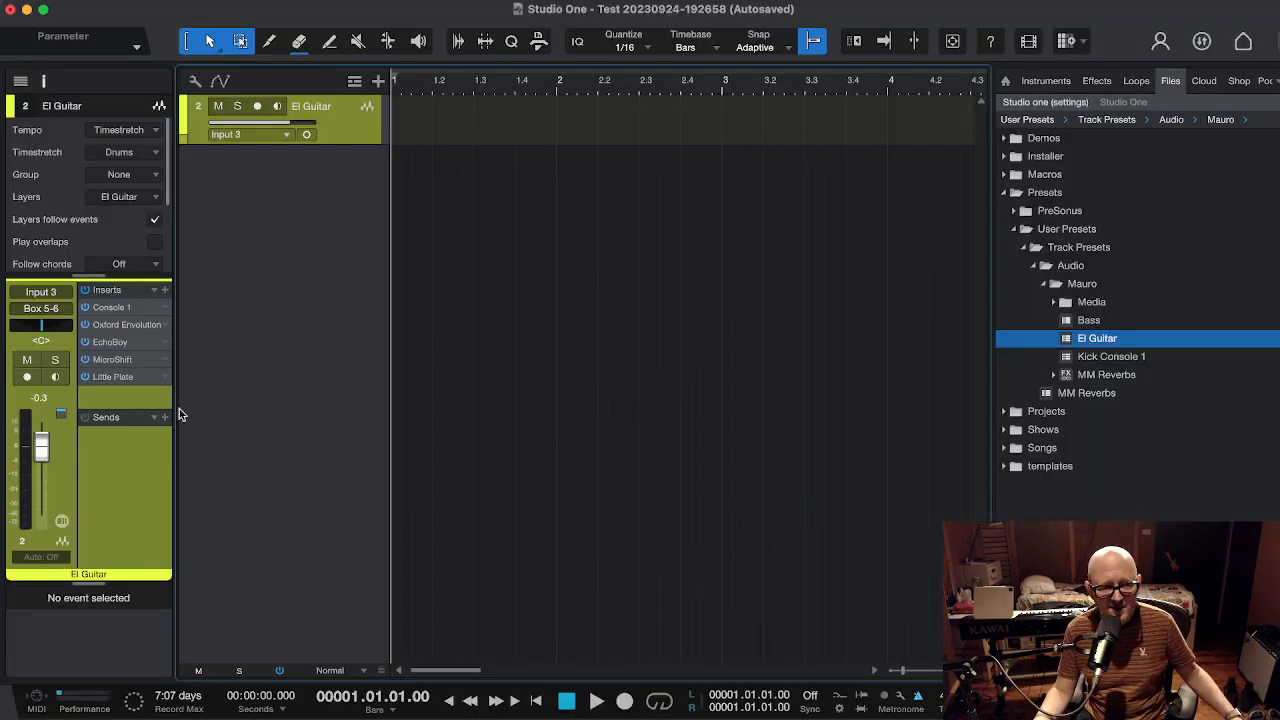
pyautogui.moveTo(122, 360); pyautogui.dragTo(686, 347)
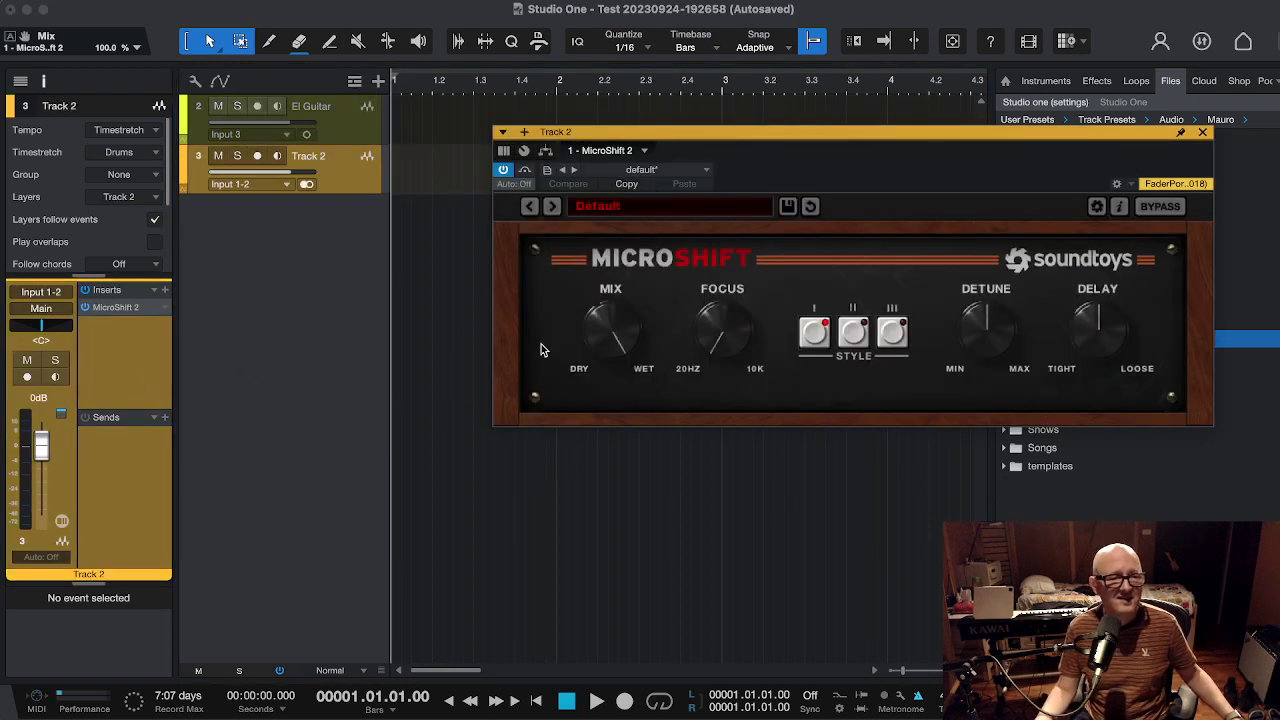
pyautogui.click(1204, 133)
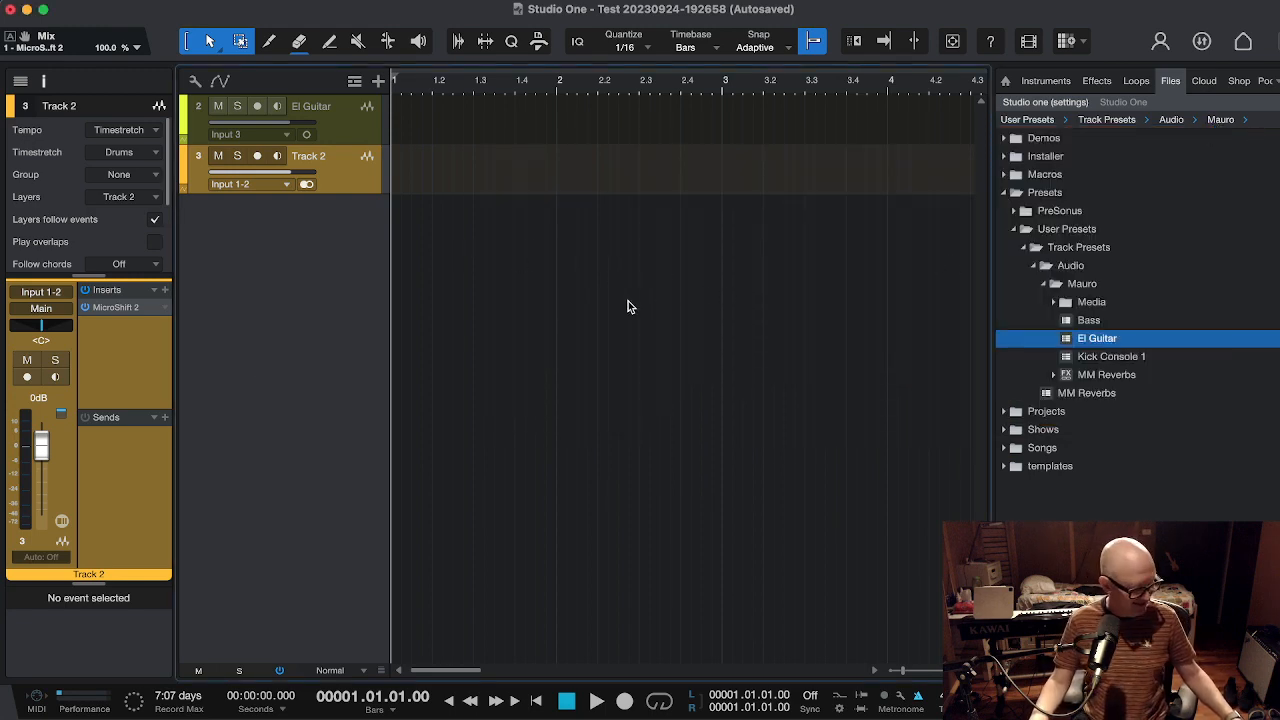
pyautogui.hotkey('shift', 't')
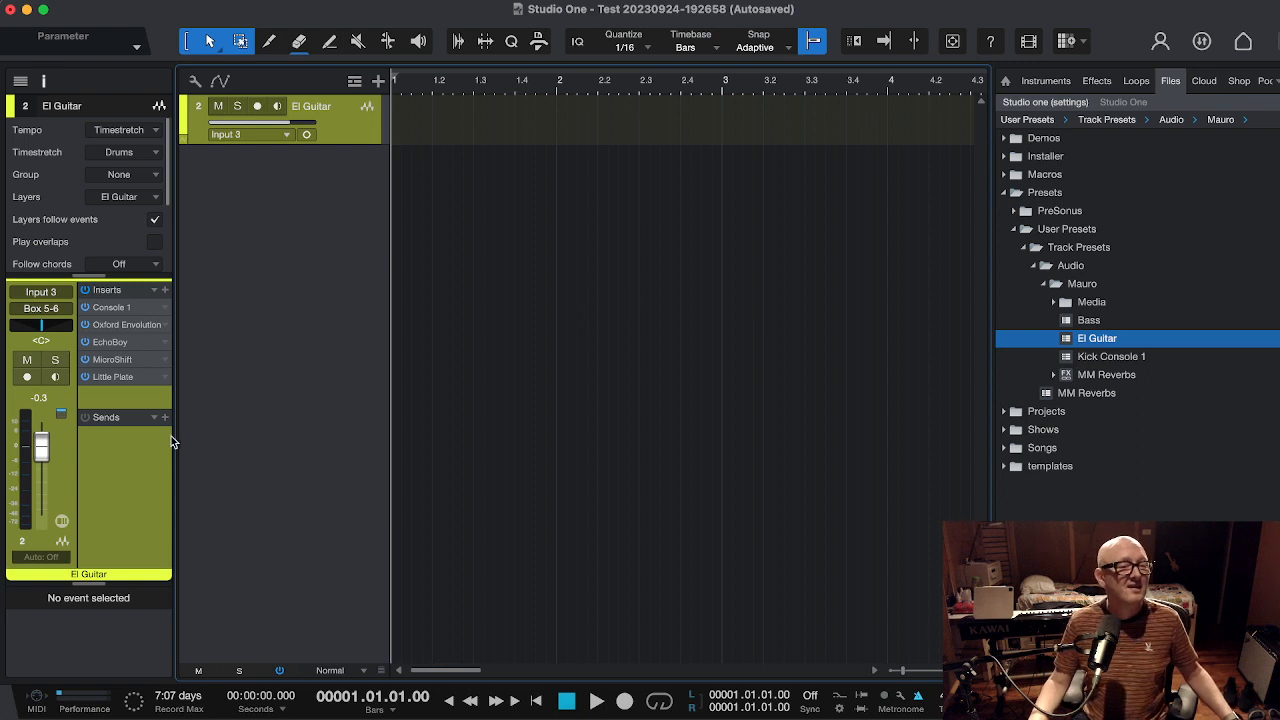
# Remove EchoBoy from the El Guitar inserts, then return to Cubase Pro
pyautogui.rightClick(110, 346)
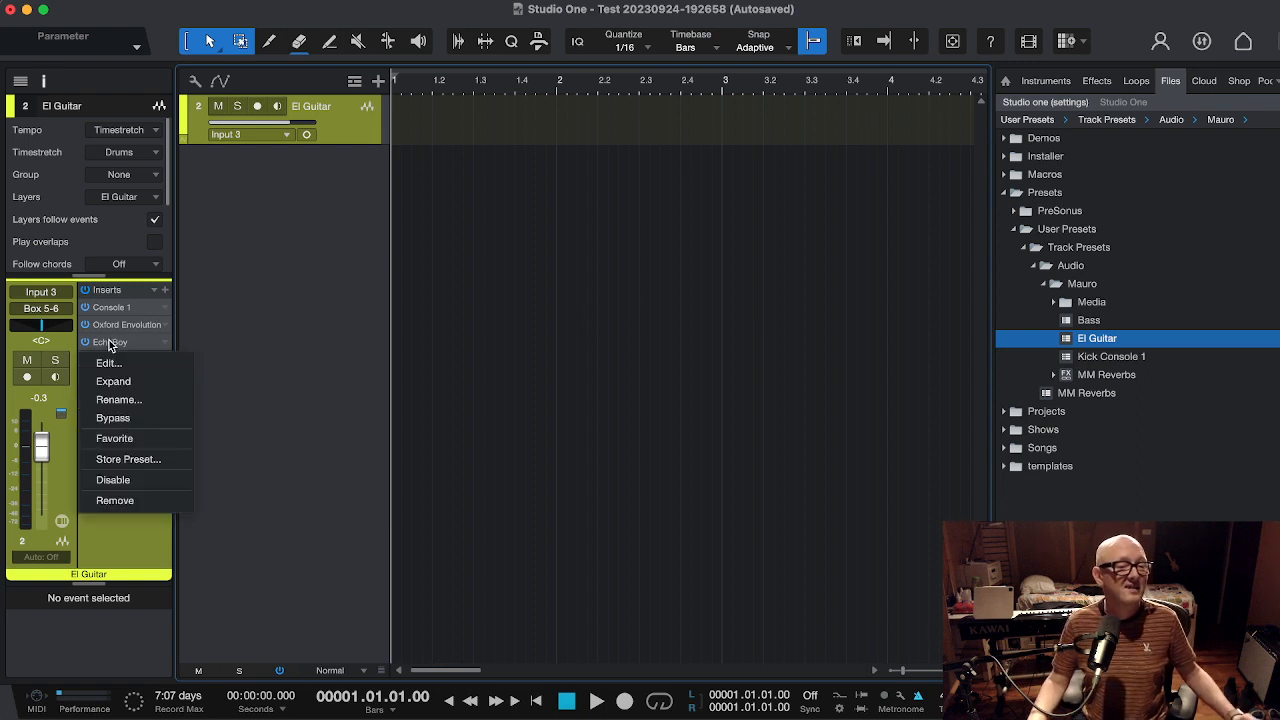
pyautogui.click(110, 346)
pyautogui.moveTo(114, 344); pyautogui.dragTo(515, 355)
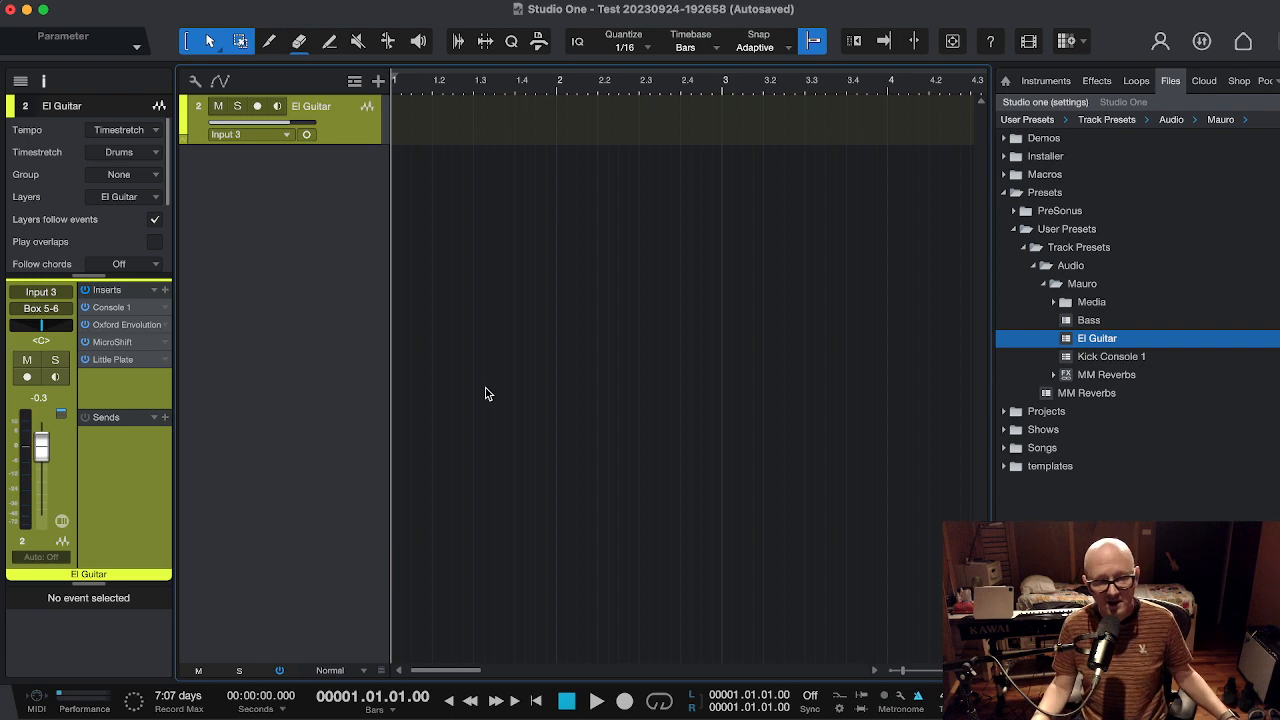
pyautogui.press('super+Tab')
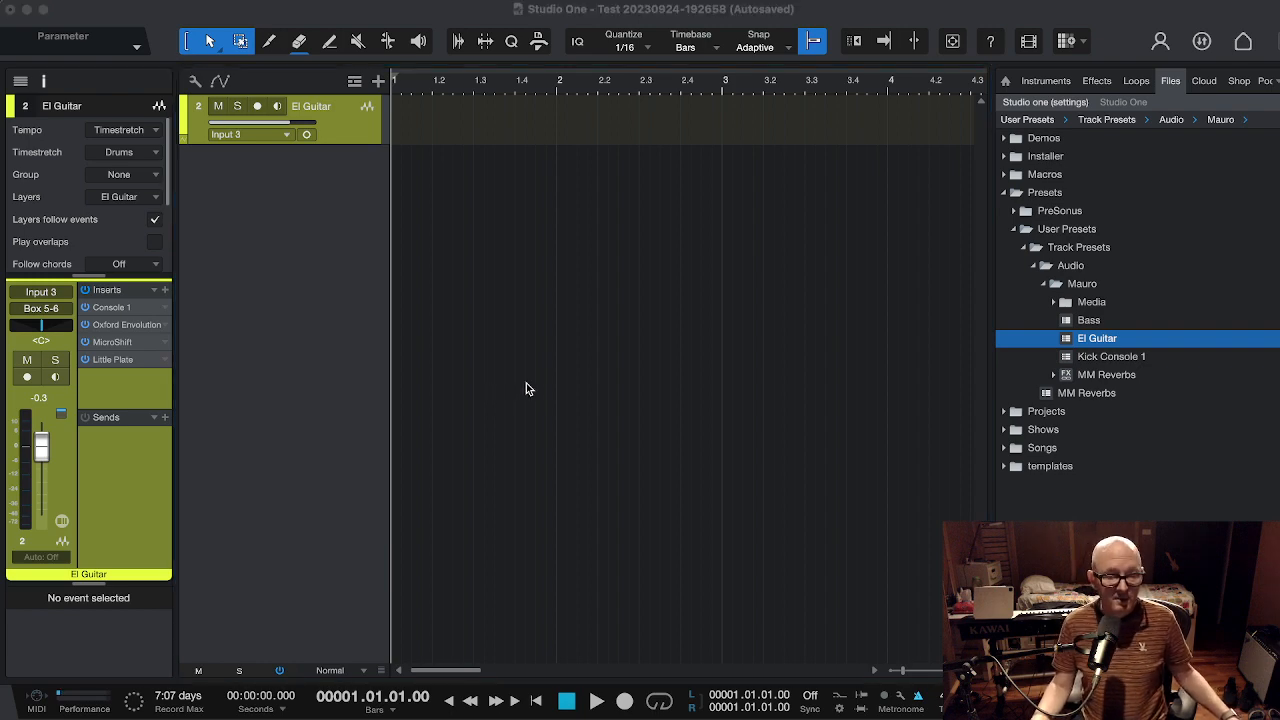
pyautogui.press('super+Tab')
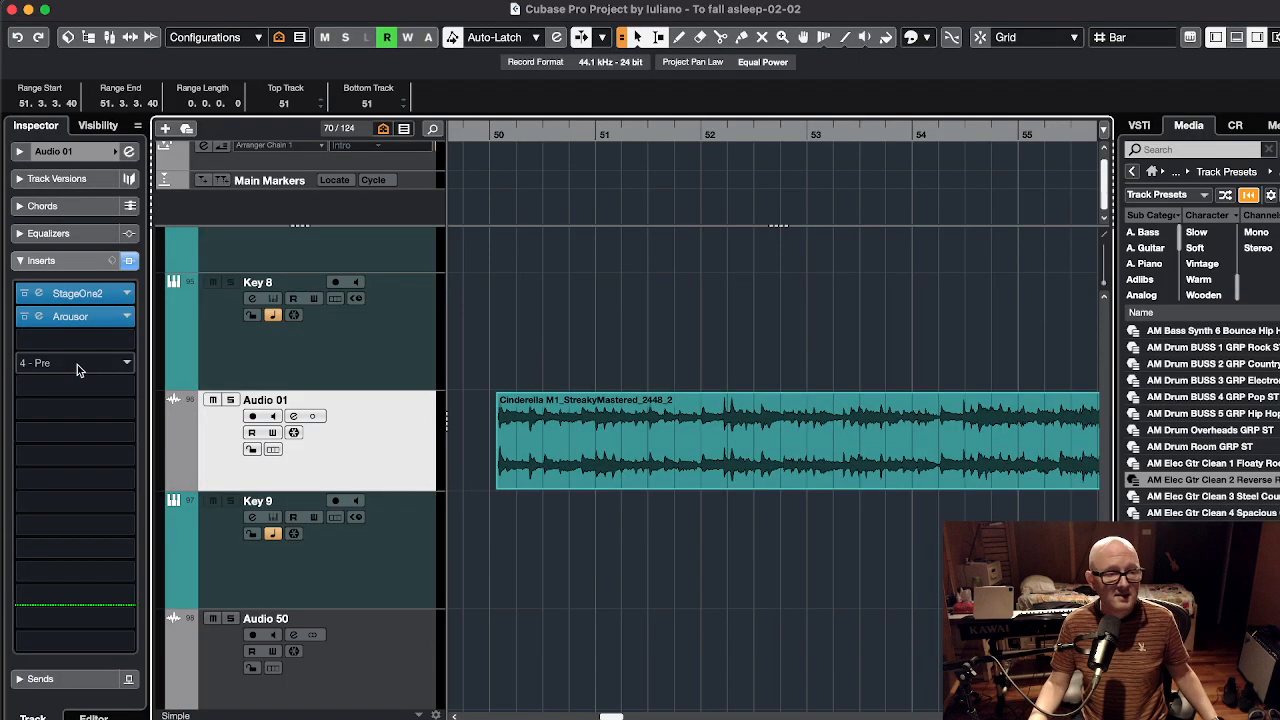
# Drag the Arousor insert off Audio 01, leaving StageOne2 as its only insert
pyautogui.moveTo(93, 321); pyautogui.dragTo(634, 323)
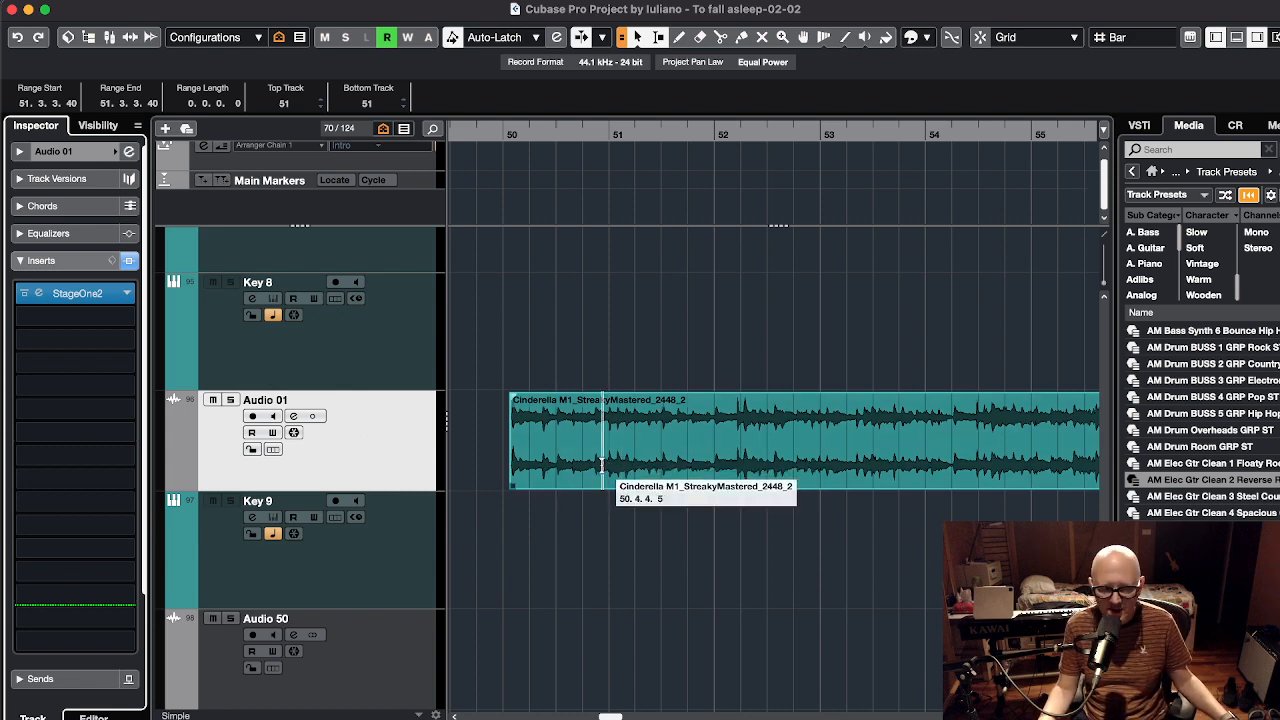
# In Studio One, enable monitoring on El Guitar and toggle mono/stereo, ending in stereo
pyautogui.press('super+Tab')
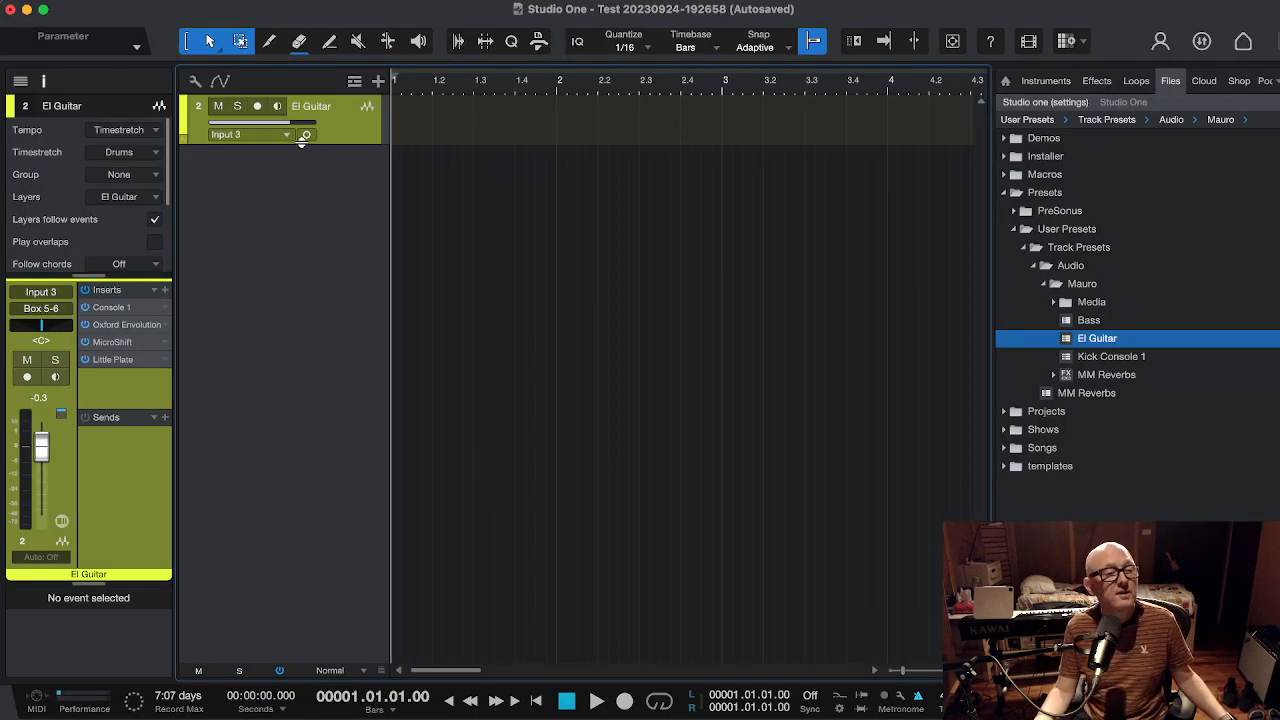
pyautogui.click(306, 135)
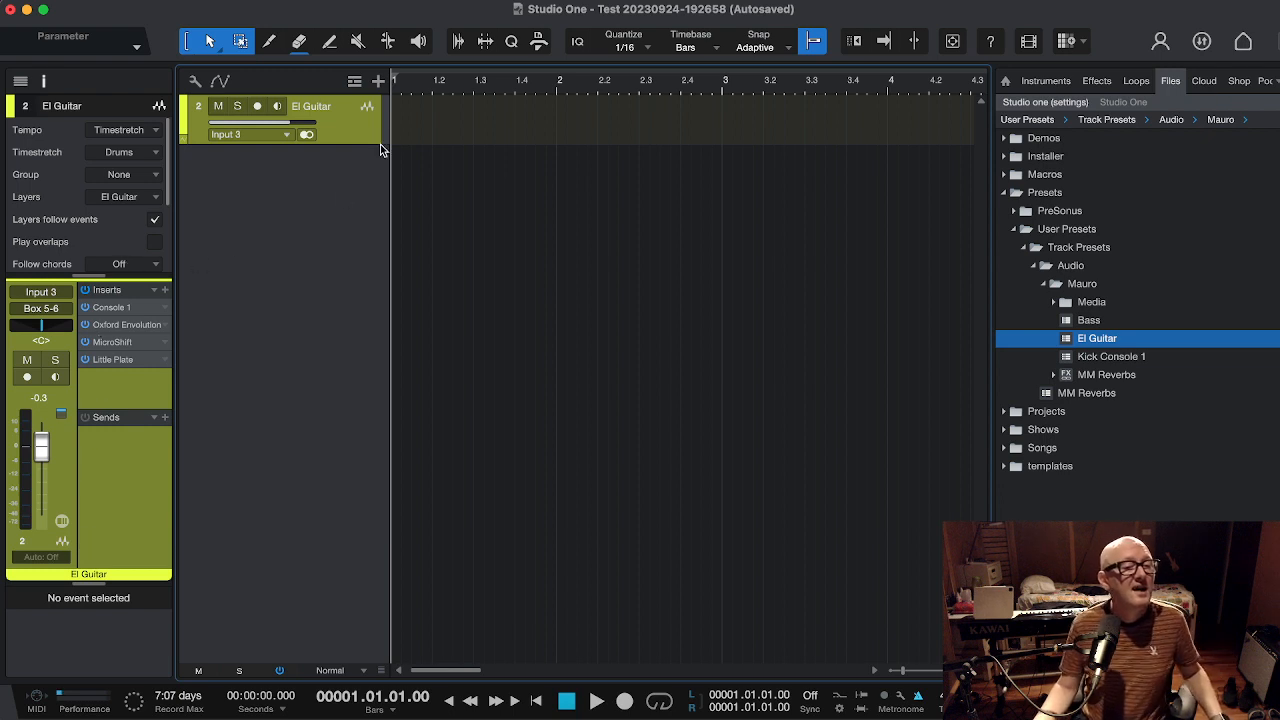
pyautogui.click(307, 135)
pyautogui.click(308, 137)
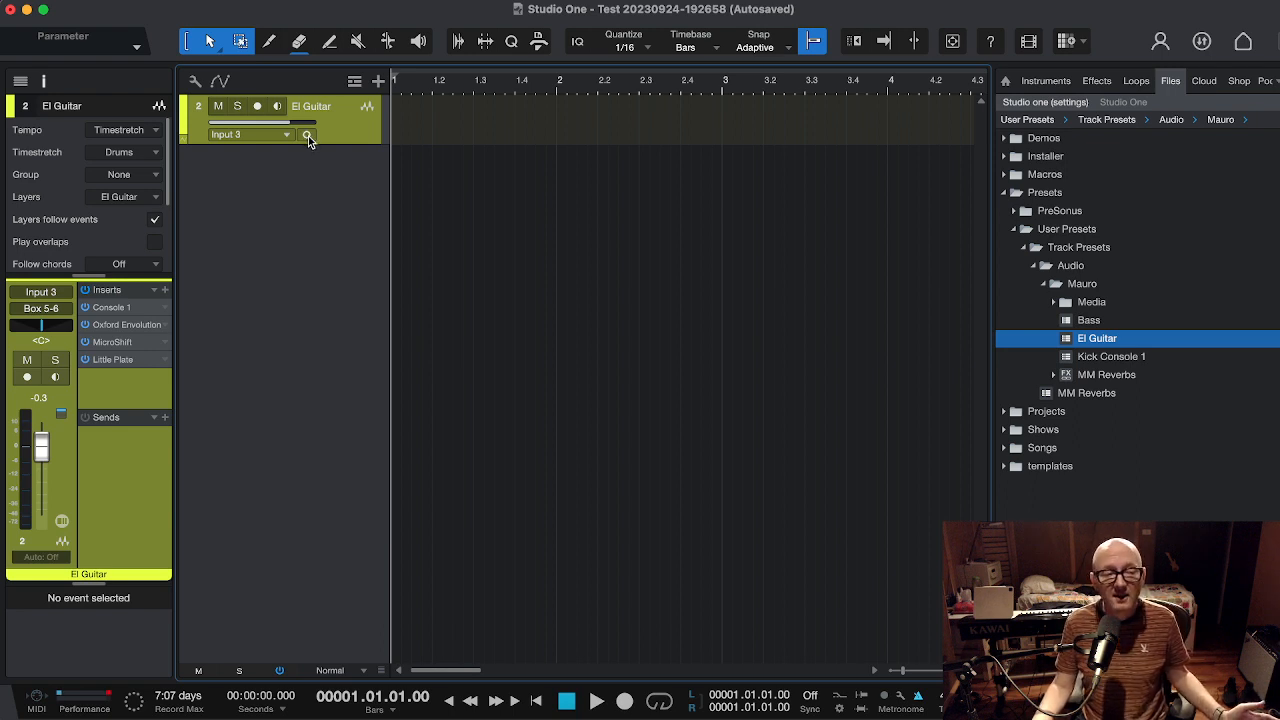
pyautogui.click(308, 137)
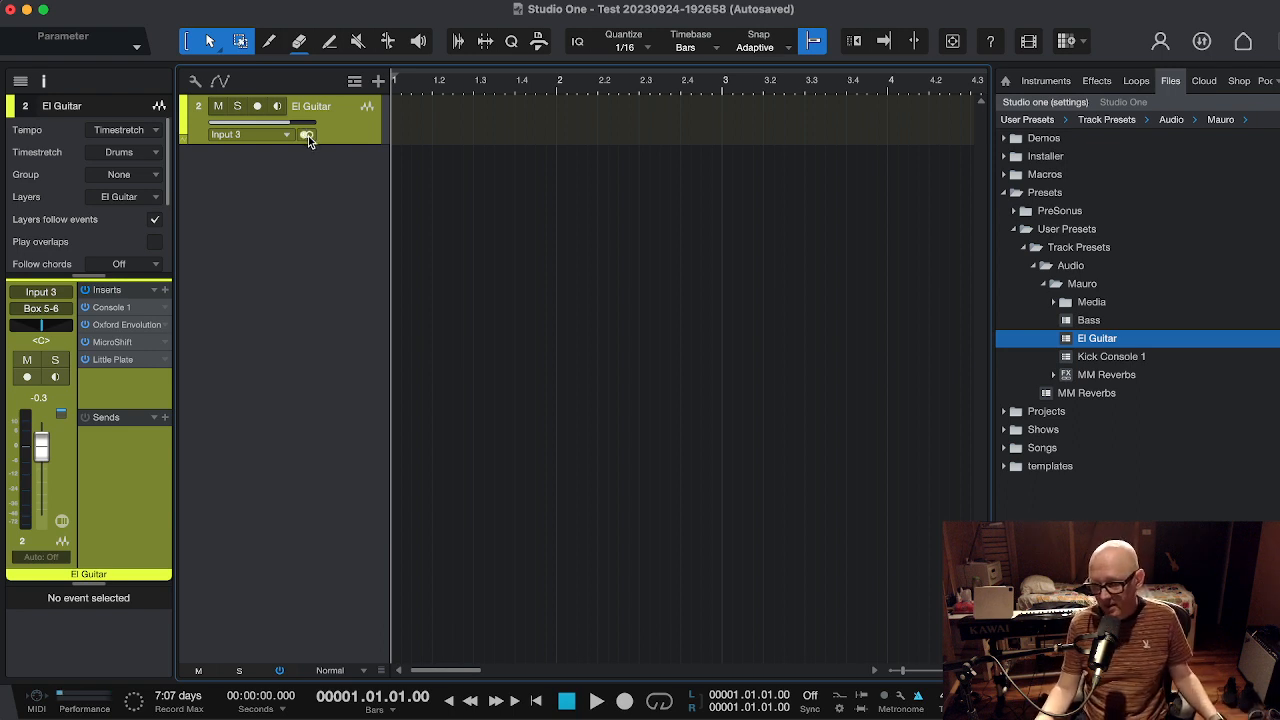